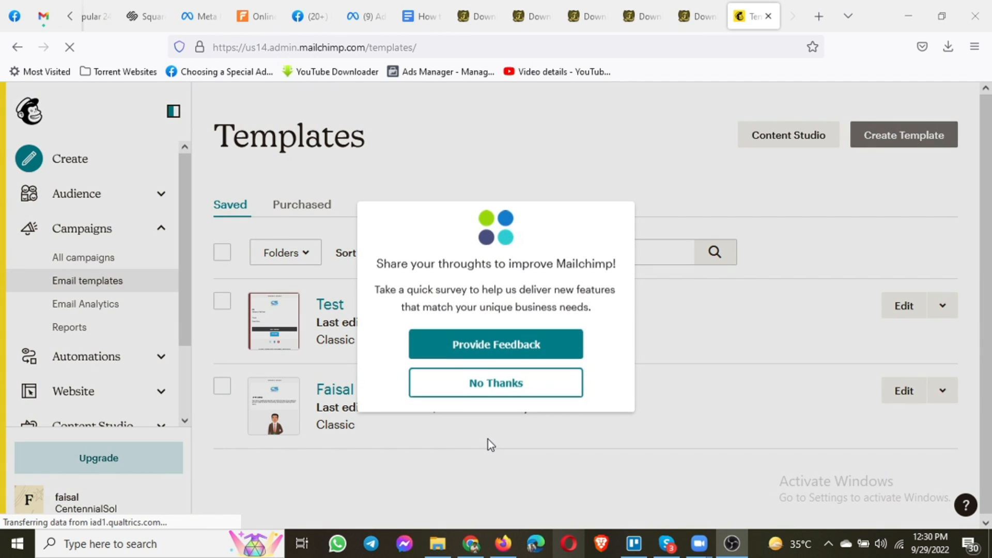
# Dismiss the feedback survey so the saved templates list, including Test, is visible
pyautogui.click(515, 398)
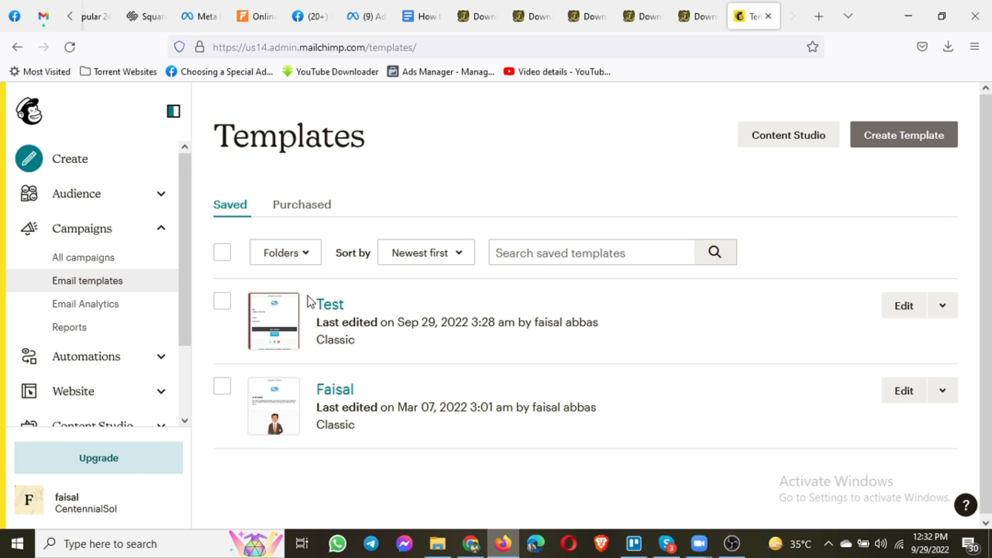
# From All campaigns, create a new campaign and choose Design Email on the Regular email card
pyautogui.click(67, 263)
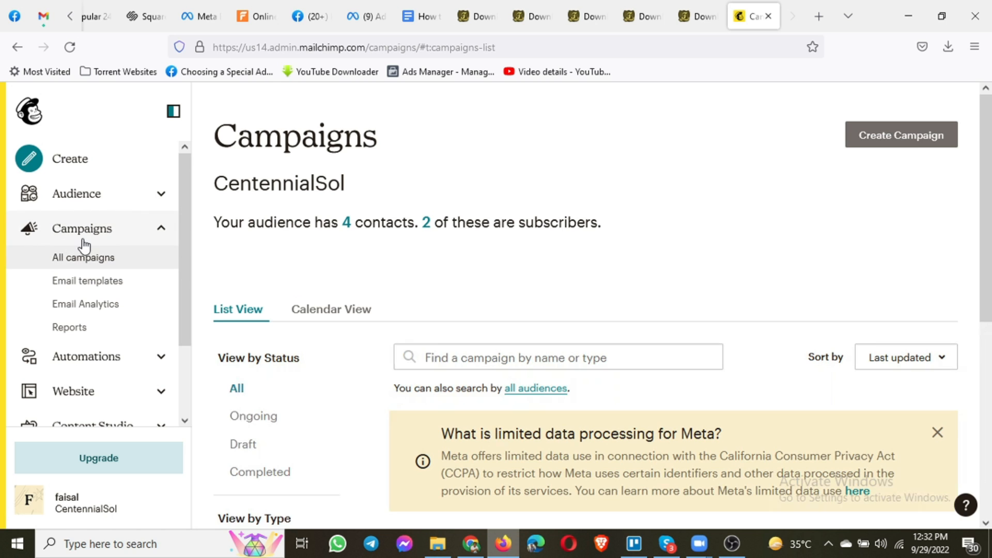
pyautogui.click(64, 262)
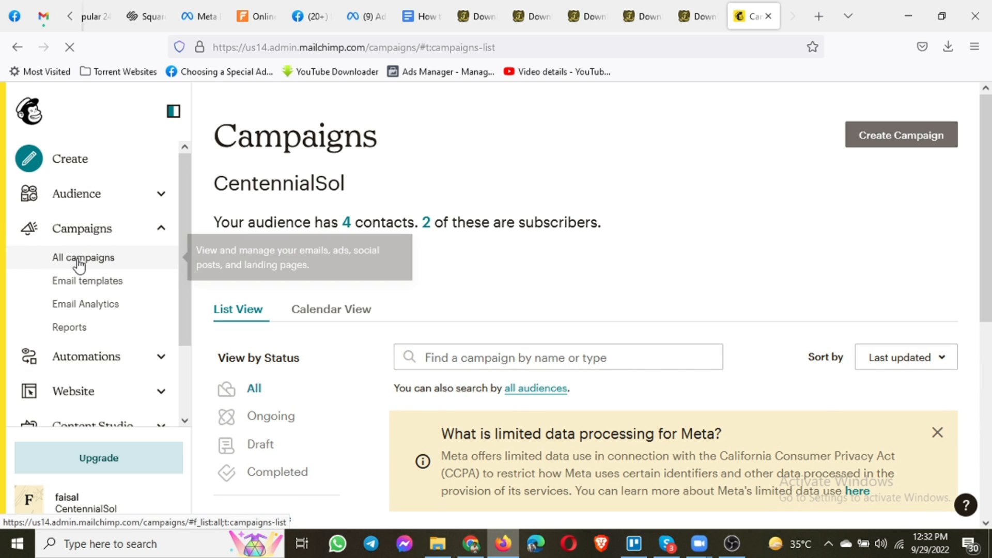
pyautogui.click(886, 137)
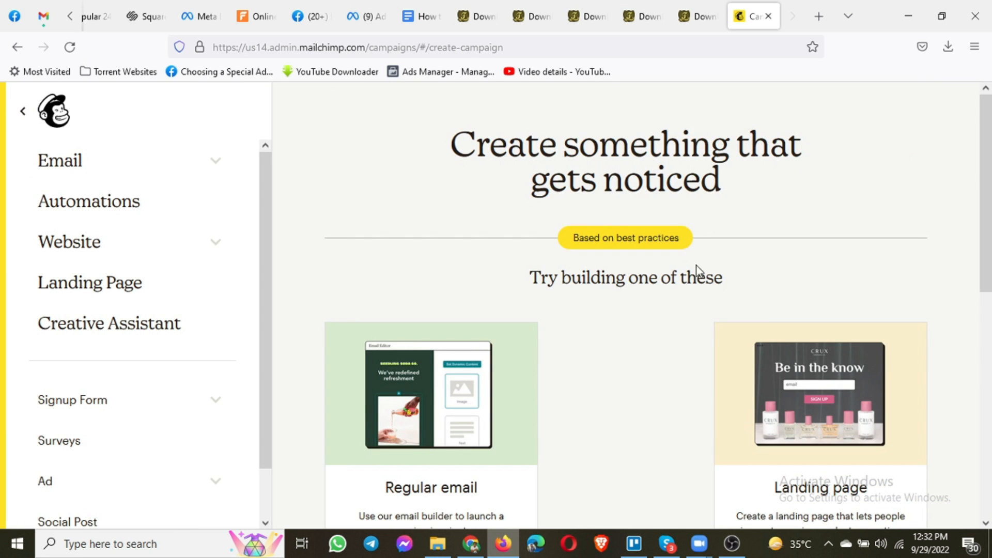
pyautogui.scroll(-2, 624, 364)
pyautogui.scroll(-2, 625, 364)
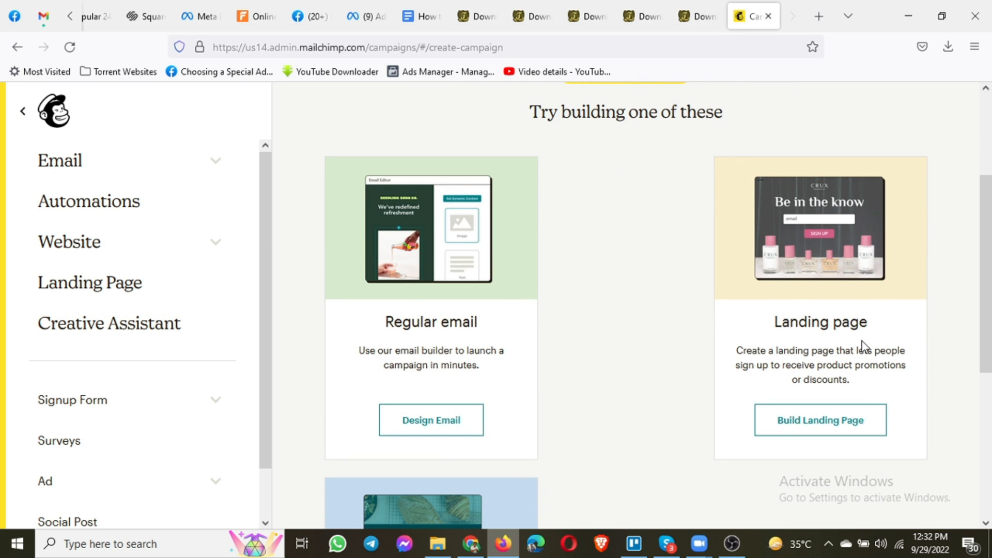
pyautogui.scroll(-3, 864, 406)
pyautogui.scroll(-2, 868, 404)
pyautogui.scroll(7, 743, 417)
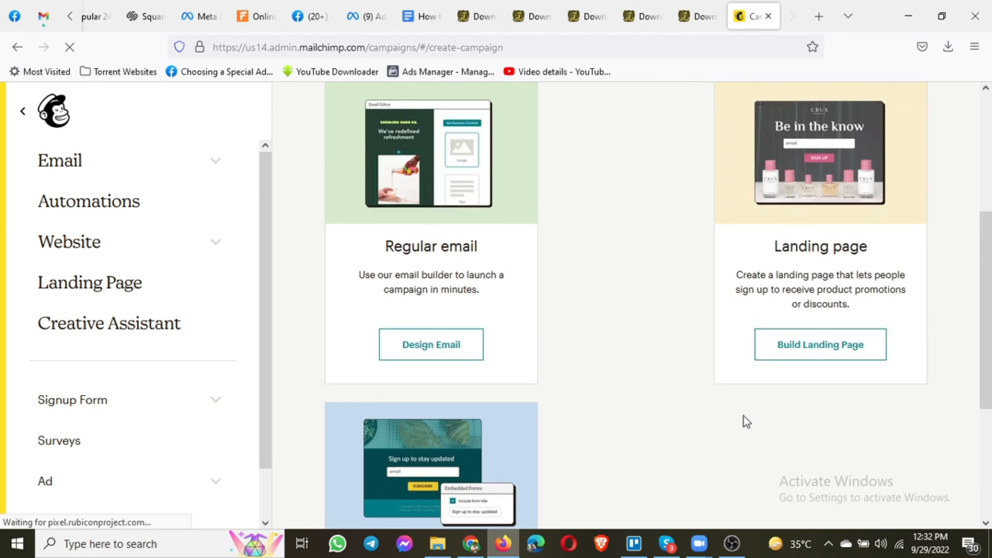
pyautogui.scroll(-2, 542, 444)
pyautogui.click(458, 457)
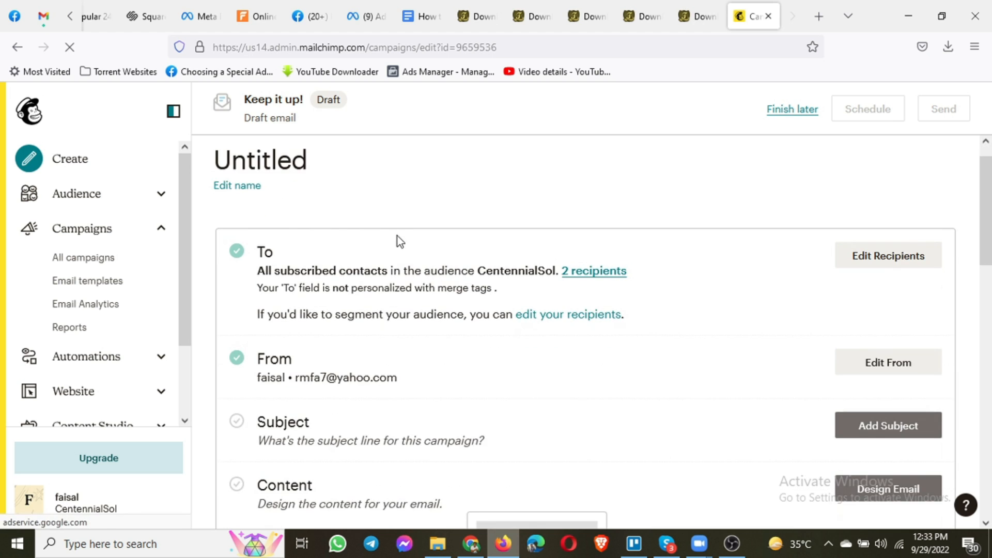
# Review the Untitled draft's To, From, Subject and Content sections and close the help bubbles
pyautogui.scroll(-3, 394, 242)
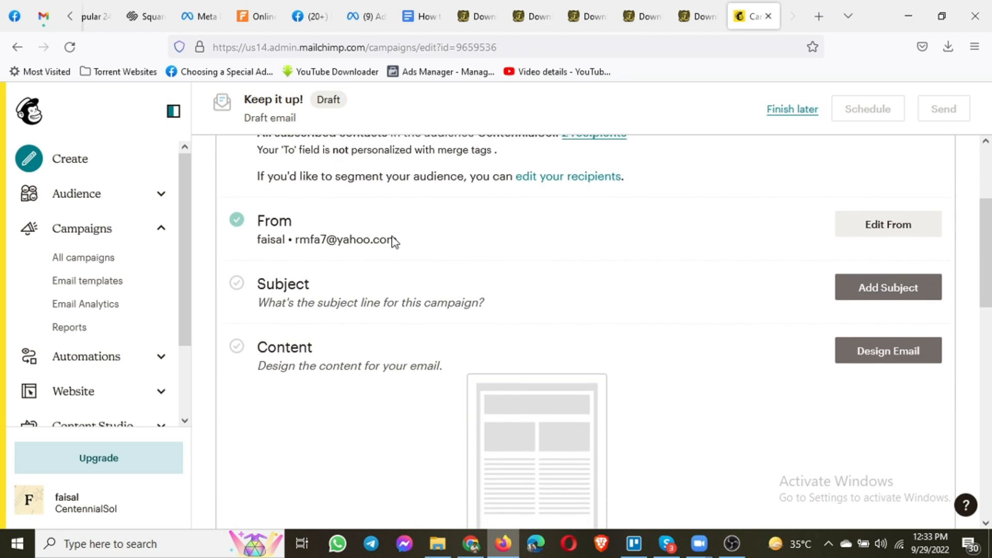
pyautogui.scroll(-3, 394, 241)
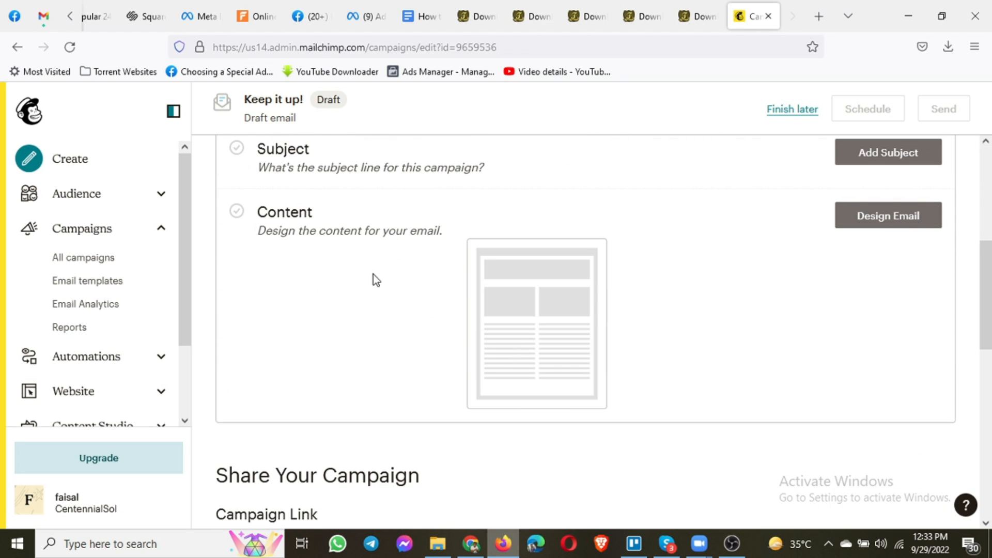
pyautogui.scroll(2, 370, 277)
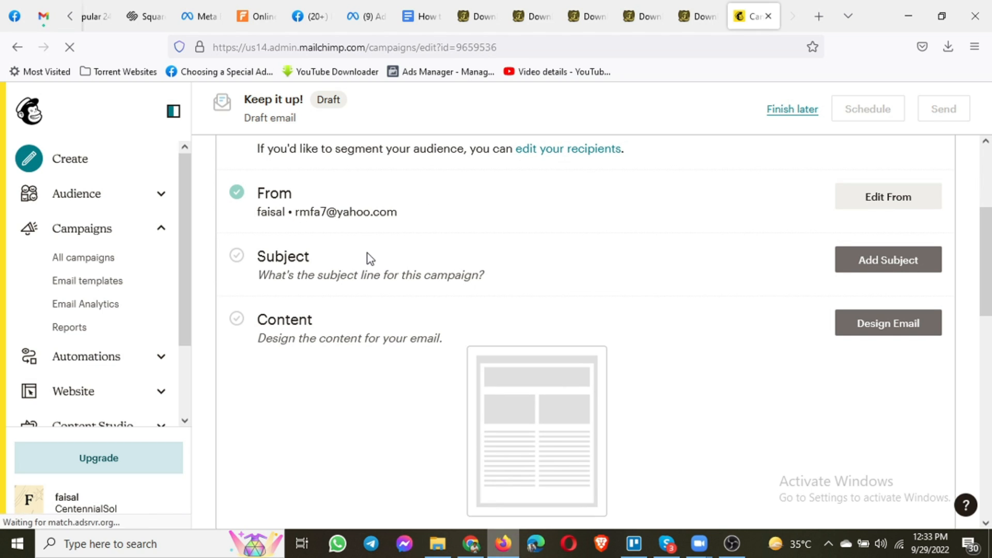
pyautogui.scroll(-6, 478, 302)
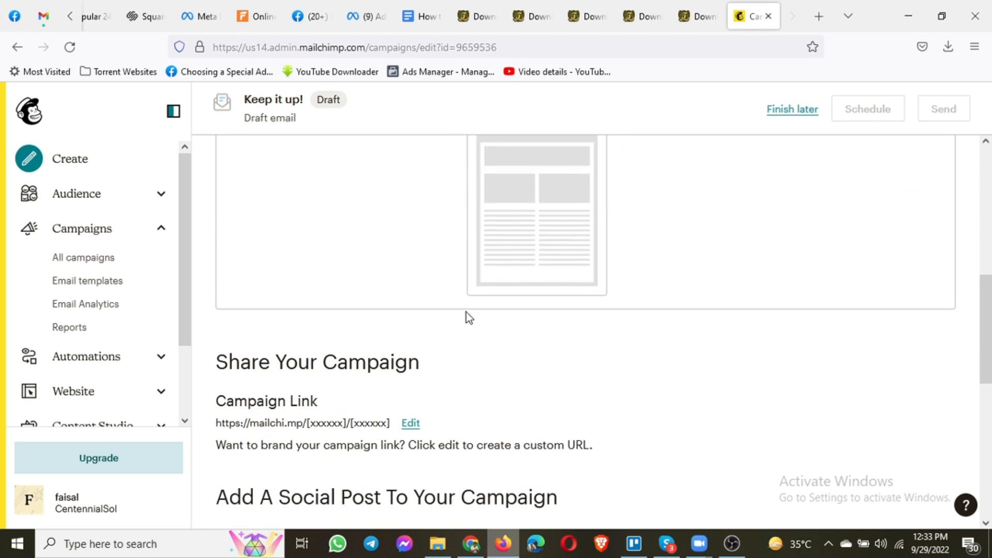
pyautogui.scroll(-2, 529, 288)
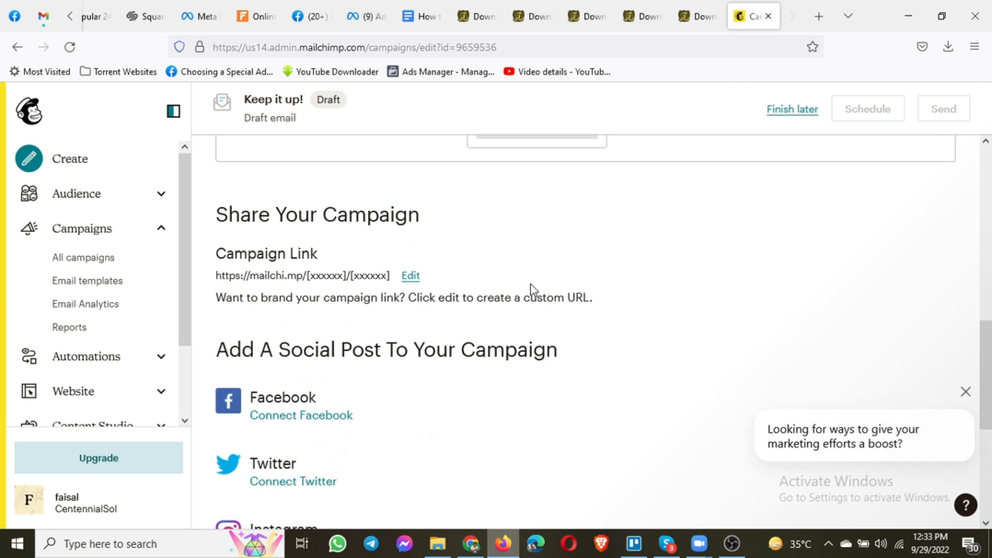
pyautogui.scroll(10, 529, 288)
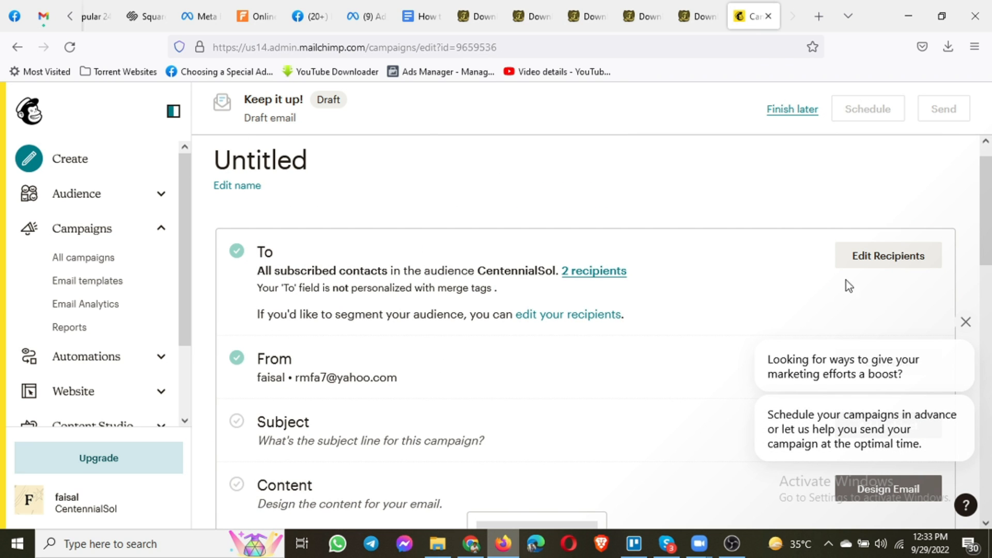
pyautogui.click(967, 322)
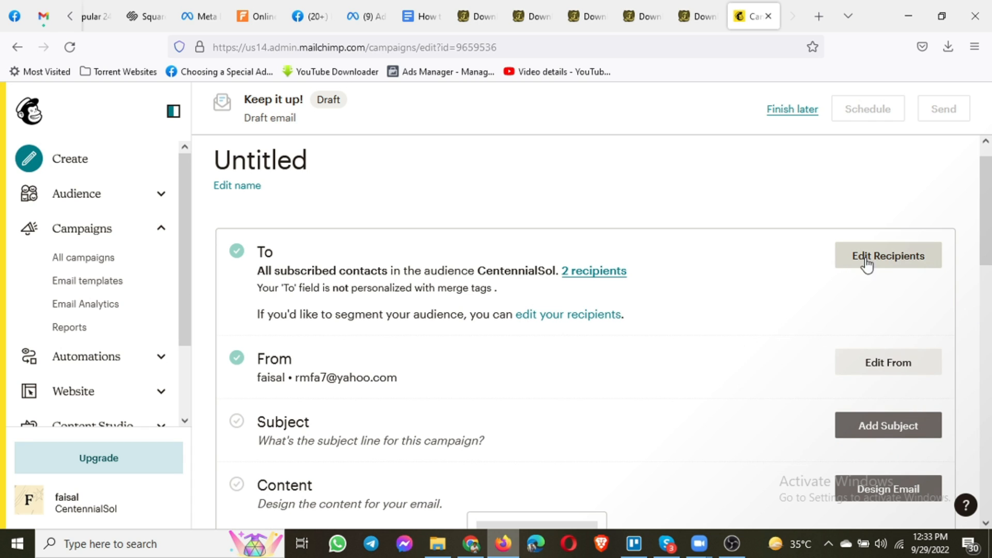
# Open the draft's recipient settings and keep CentennialSol as the audience
pyautogui.click(868, 269)
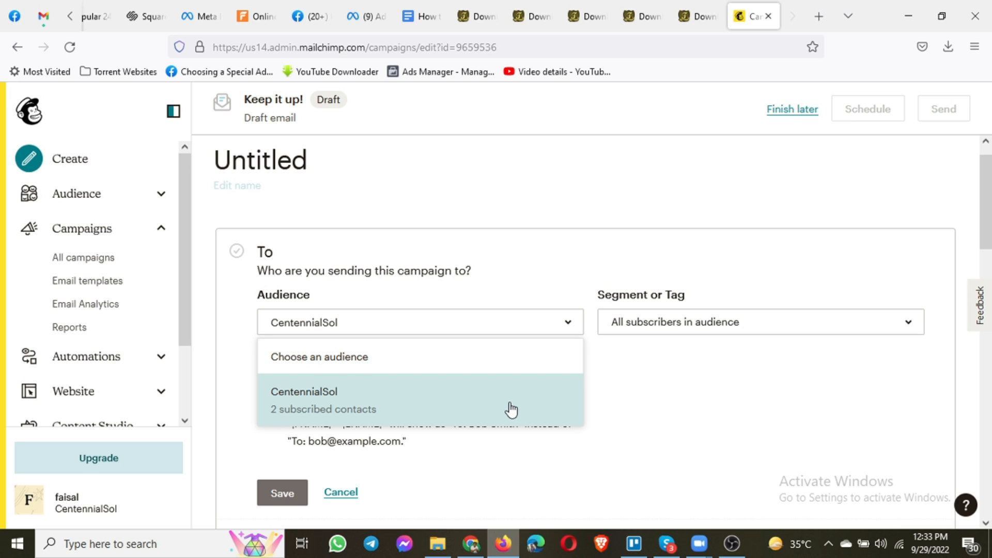
pyautogui.click(468, 409)
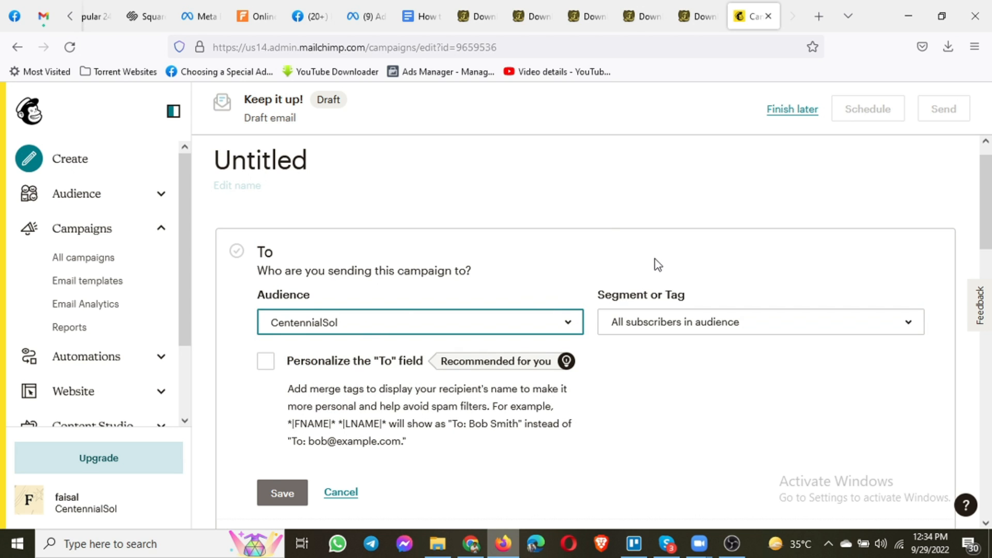
pyautogui.scroll(-1, 661, 266)
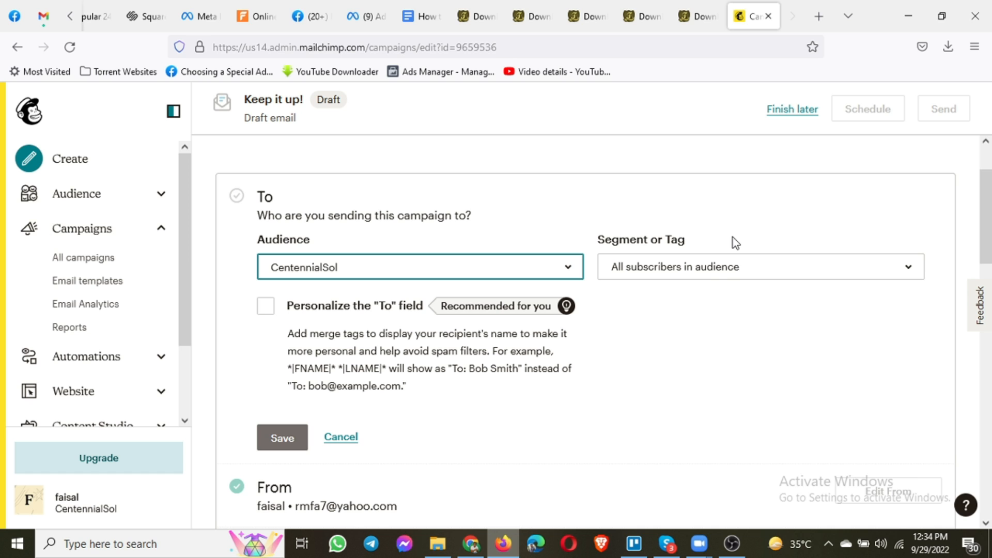
pyautogui.click(707, 268)
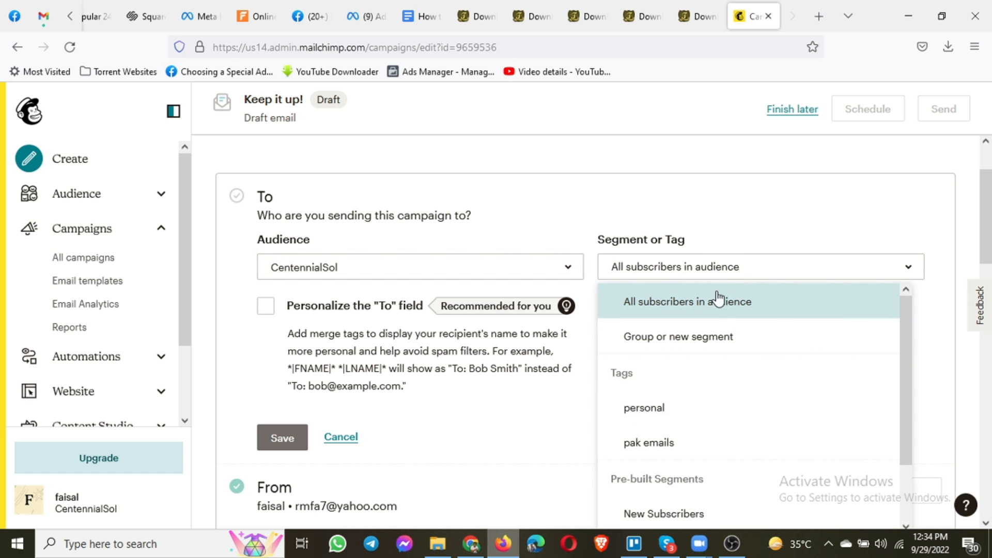
pyautogui.scroll(-2, 701, 412)
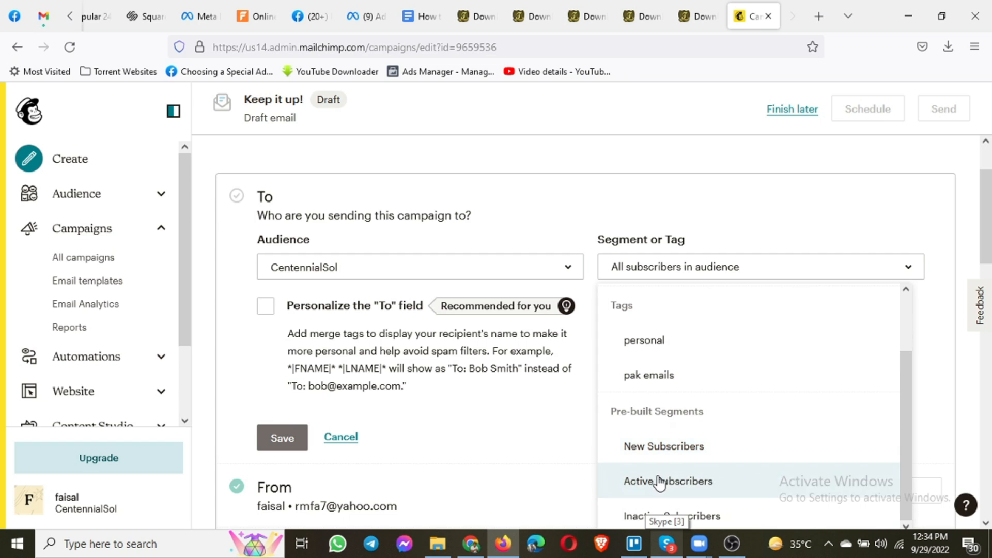
pyautogui.scroll(1, 672, 354)
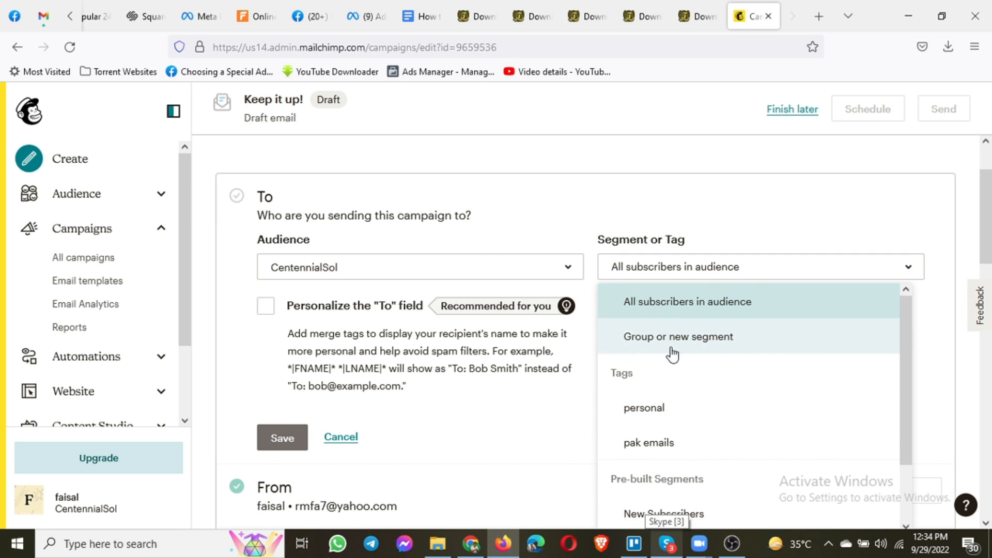
pyautogui.scroll(-1, 675, 405)
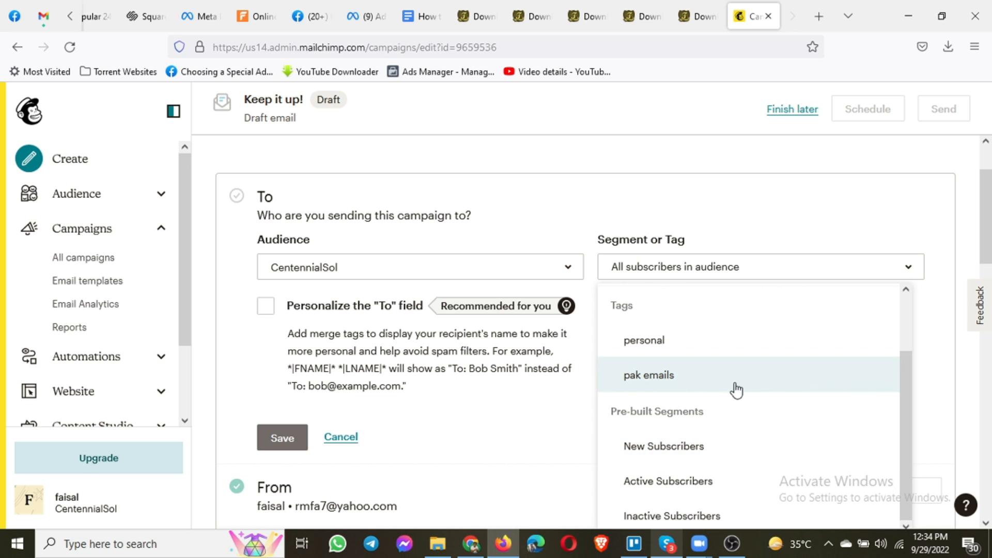
pyautogui.click(666, 377)
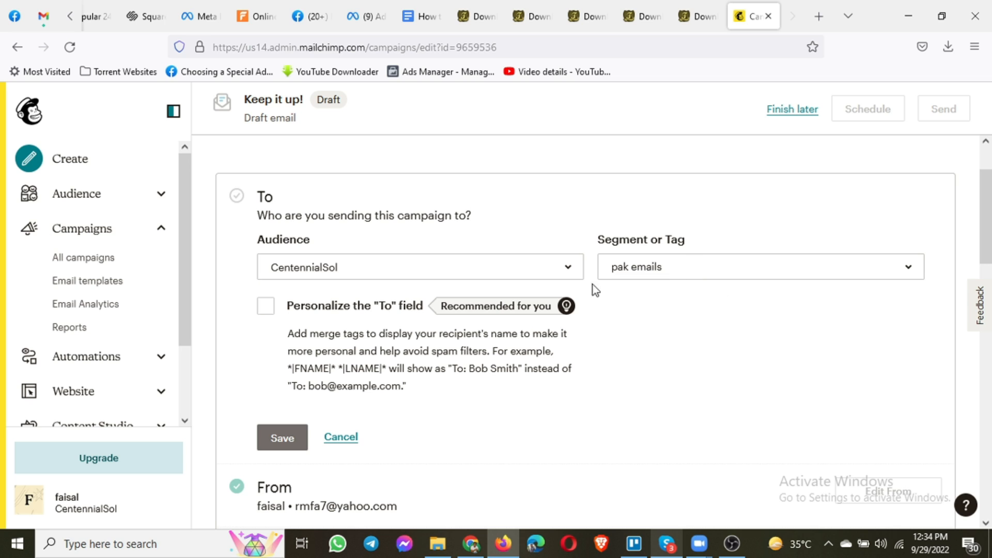
pyautogui.click(671, 280)
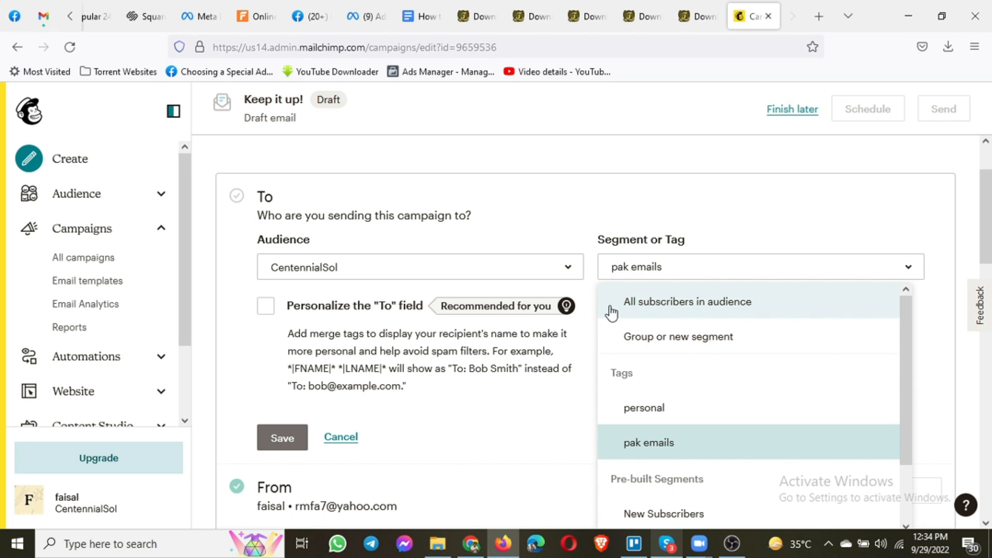
pyautogui.click(668, 305)
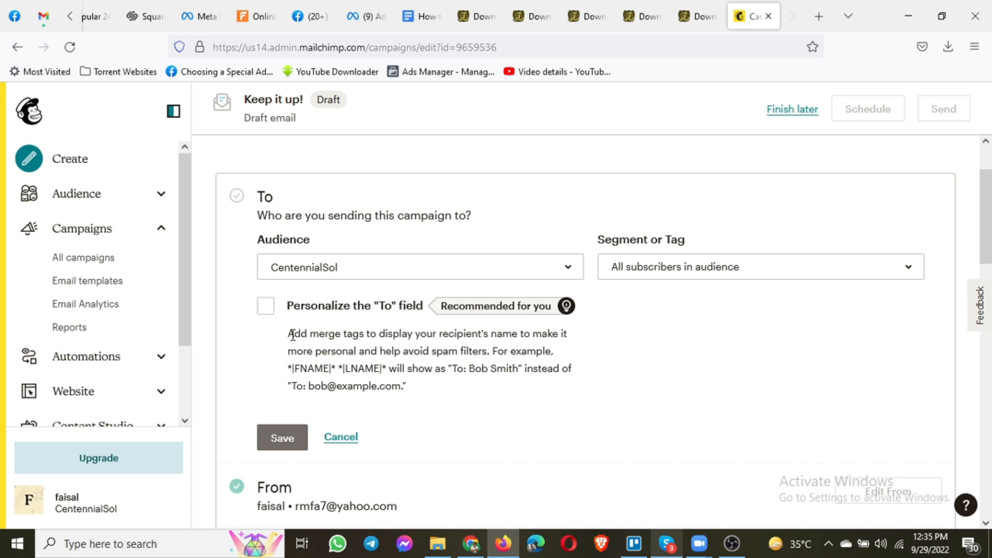
# Personalize the To field with the *|FNAME|* merge tag and save the 2-recipient settings
pyautogui.click(266, 310)
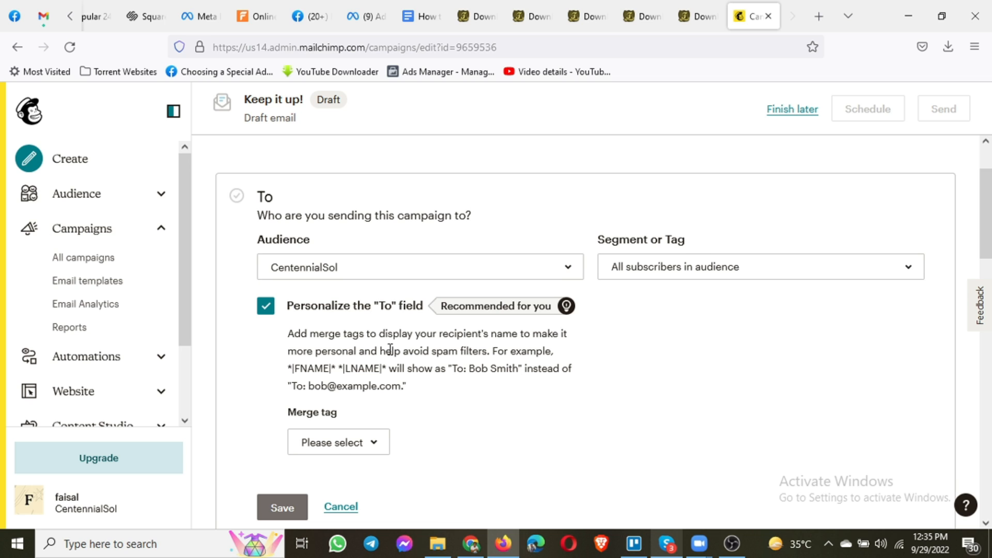
pyautogui.scroll(-1, 390, 350)
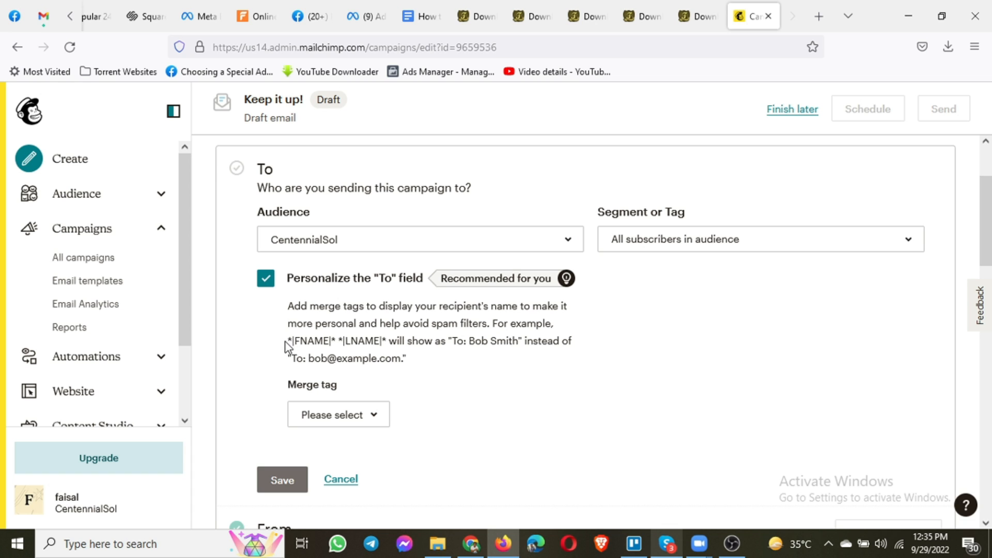
pyautogui.moveTo(303, 345); pyautogui.dragTo(378, 343)
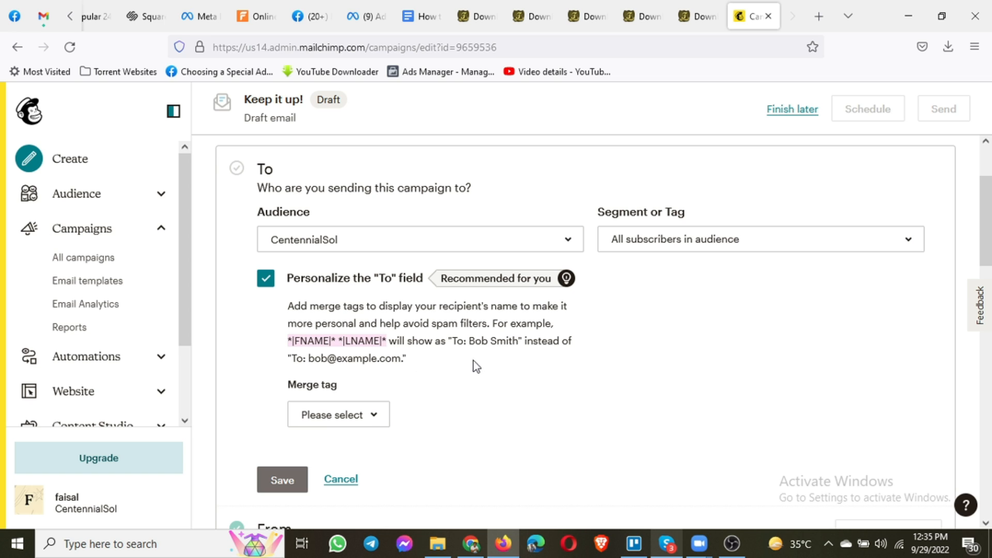
pyautogui.click(367, 417)
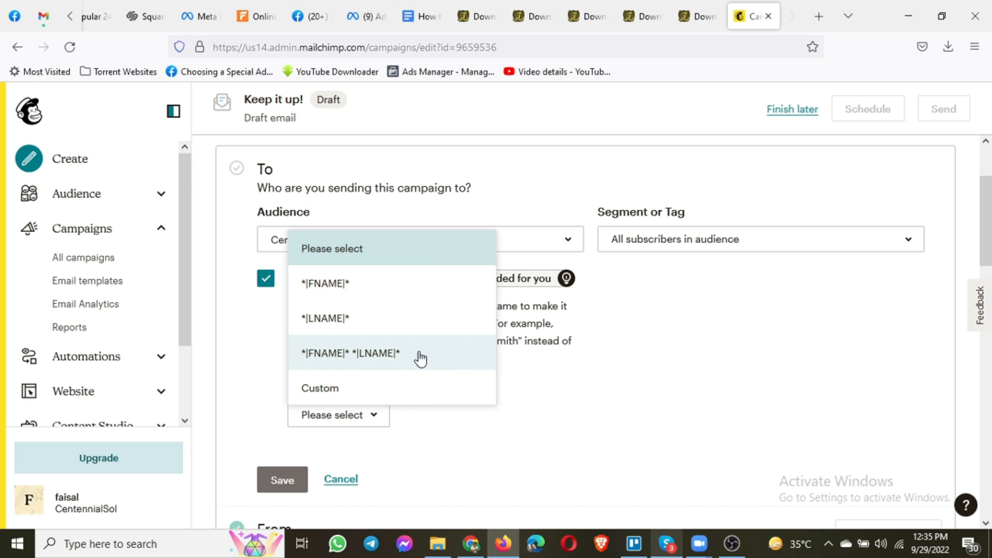
pyautogui.click(354, 295)
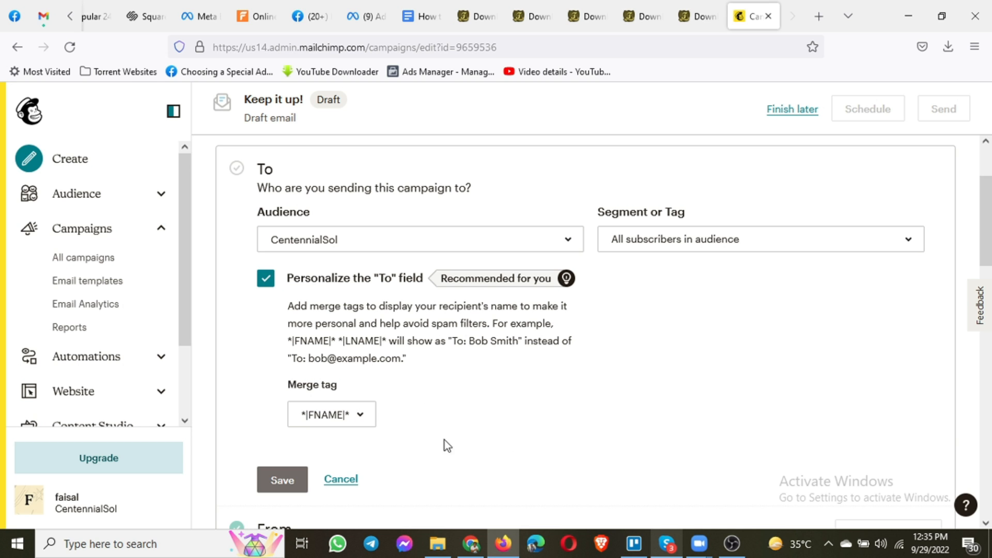
pyautogui.scroll(-1, 343, 435)
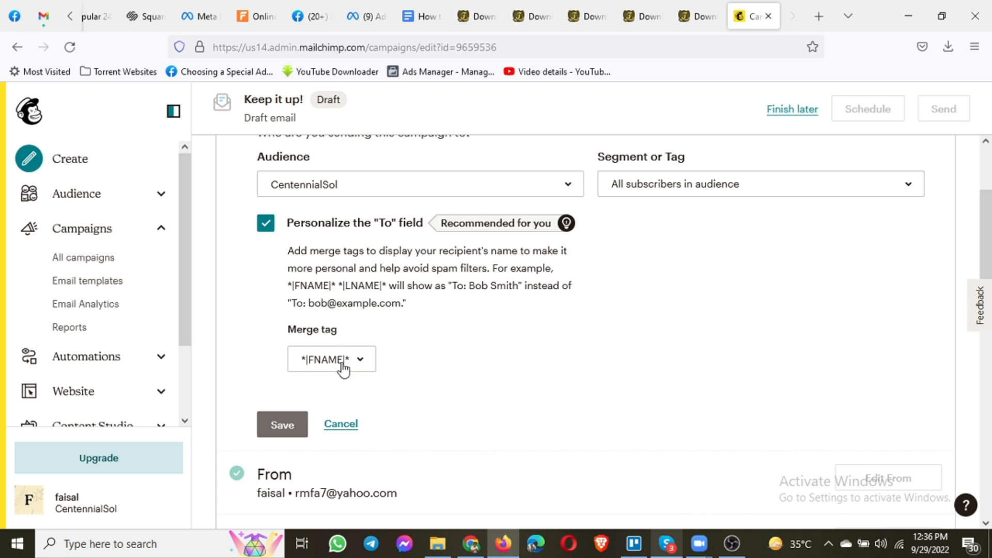
pyautogui.click(284, 423)
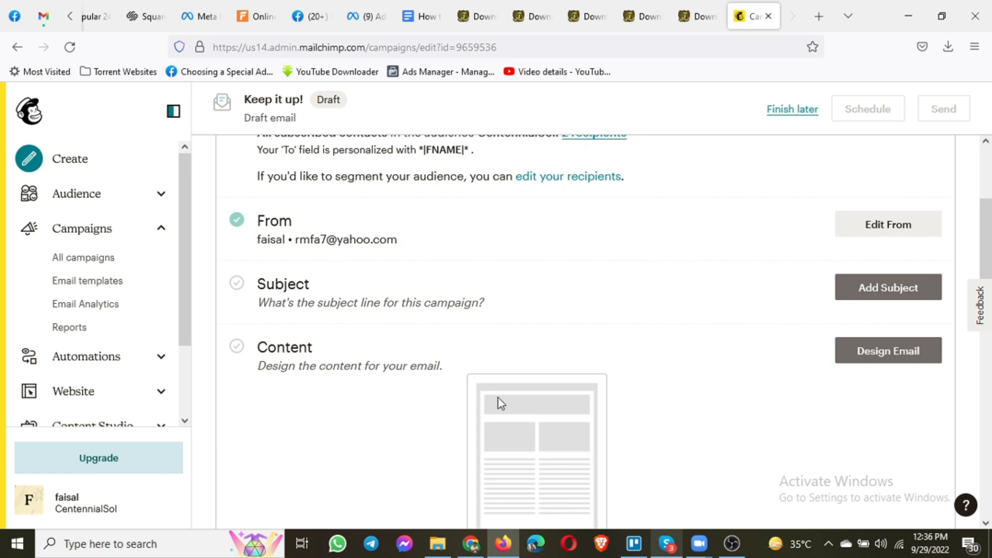
pyautogui.scroll(1, 423, 323)
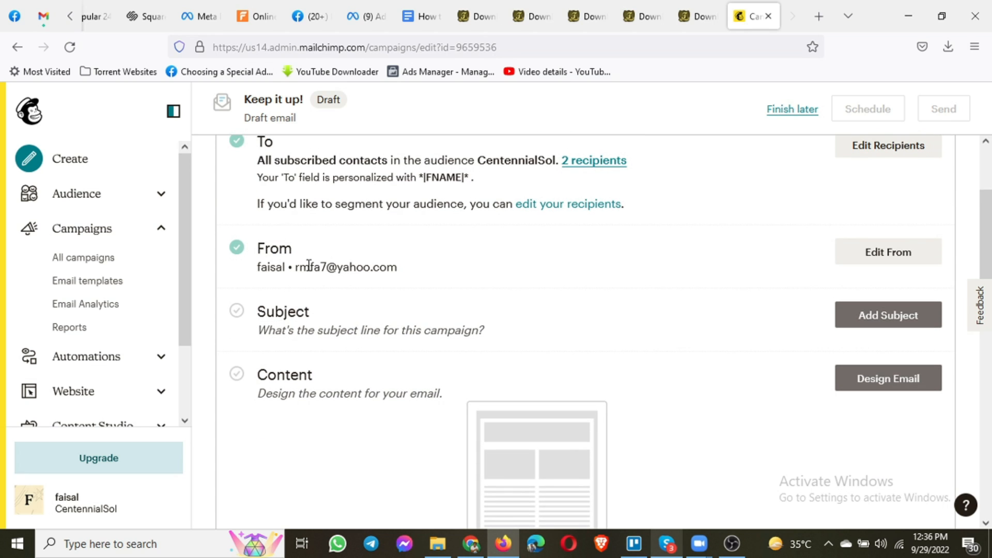
# Edit the sender details, renaming the sender to CentennialSol and selecting the current email address
pyautogui.click(880, 254)
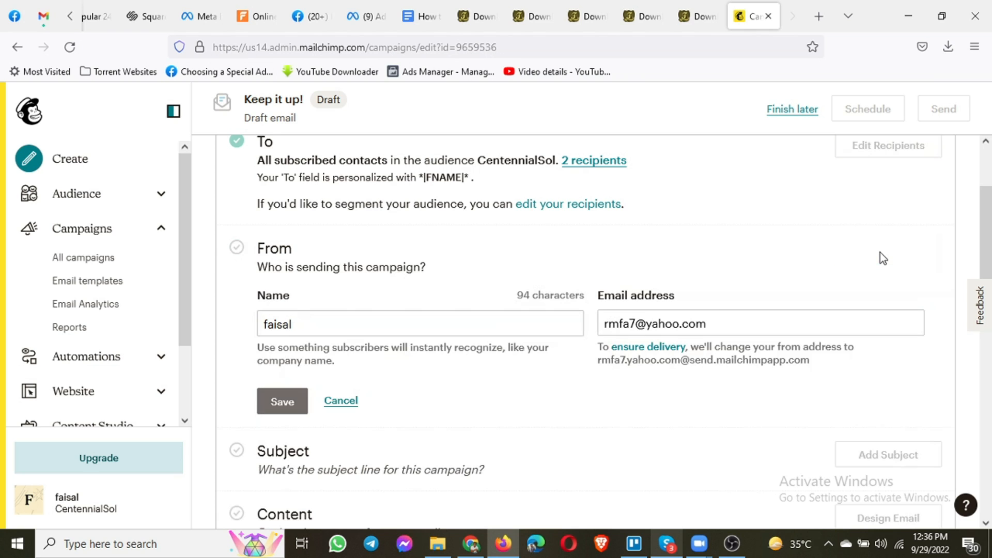
pyautogui.doubleClick(257, 324)
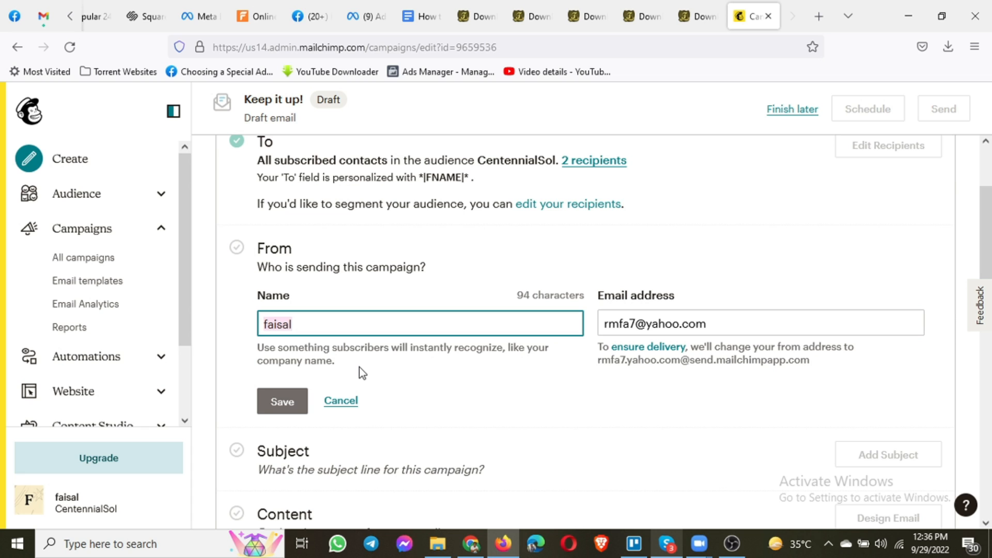
pyautogui.write('Centenn')
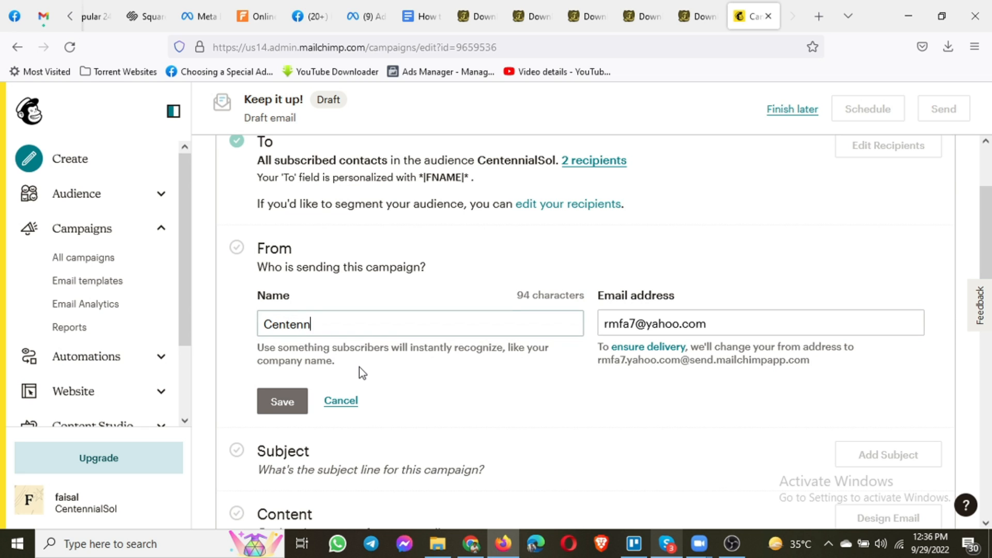
pyautogui.write('ialSol')
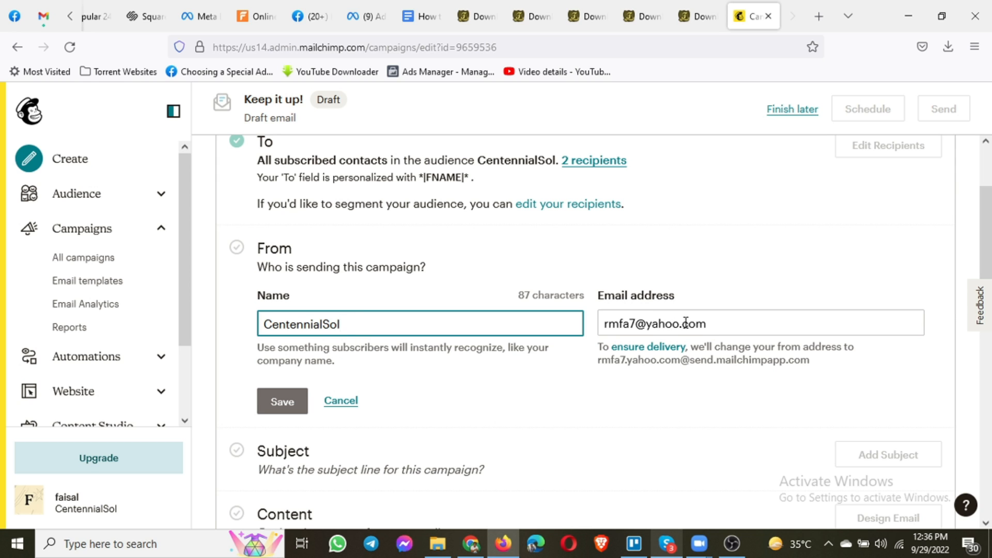
pyautogui.moveTo(720, 326); pyautogui.dragTo(605, 327)
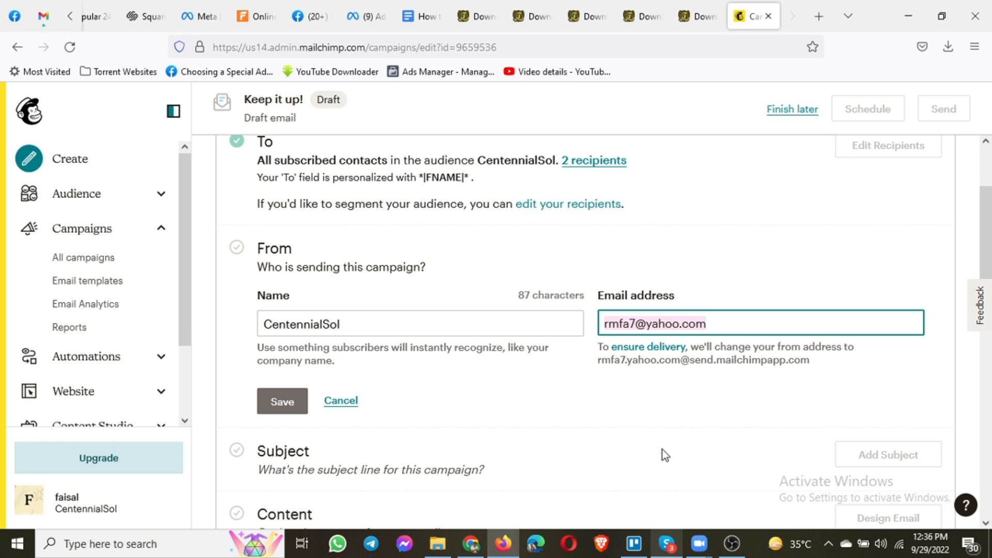
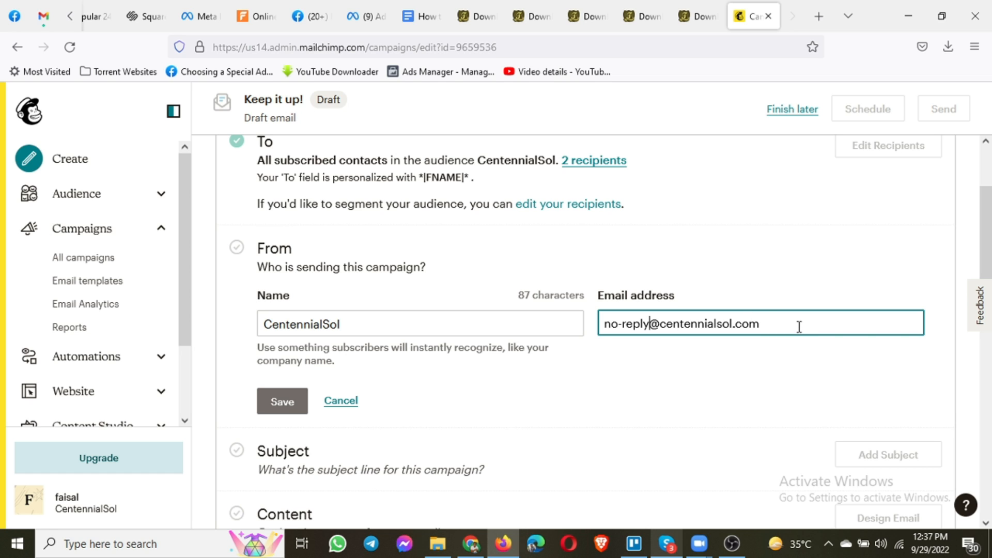
# Save a no-reply gmail.com sender address after the centennialsol.com domain fails verification
pyautogui.moveTo(799, 326); pyautogui.dragTo(601, 327)
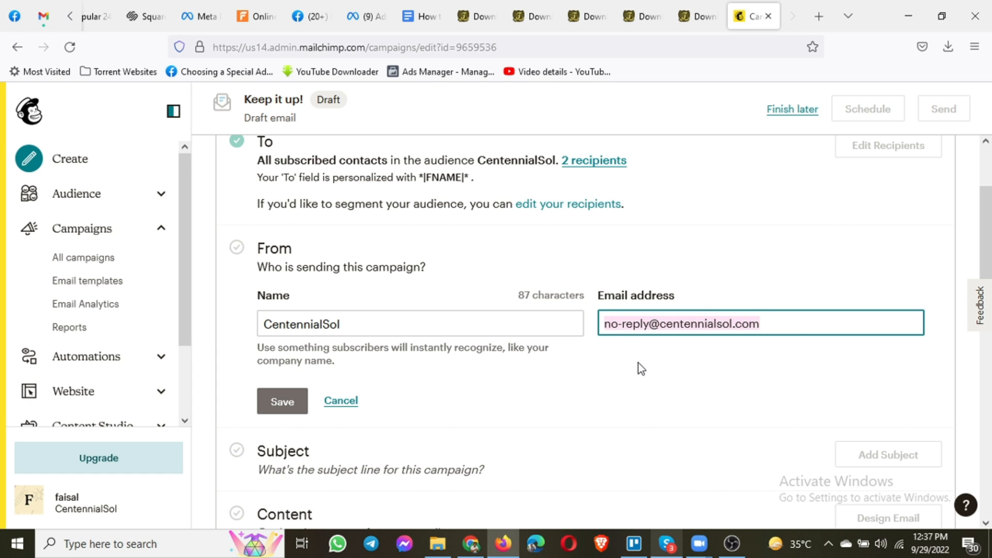
pyautogui.click(284, 402)
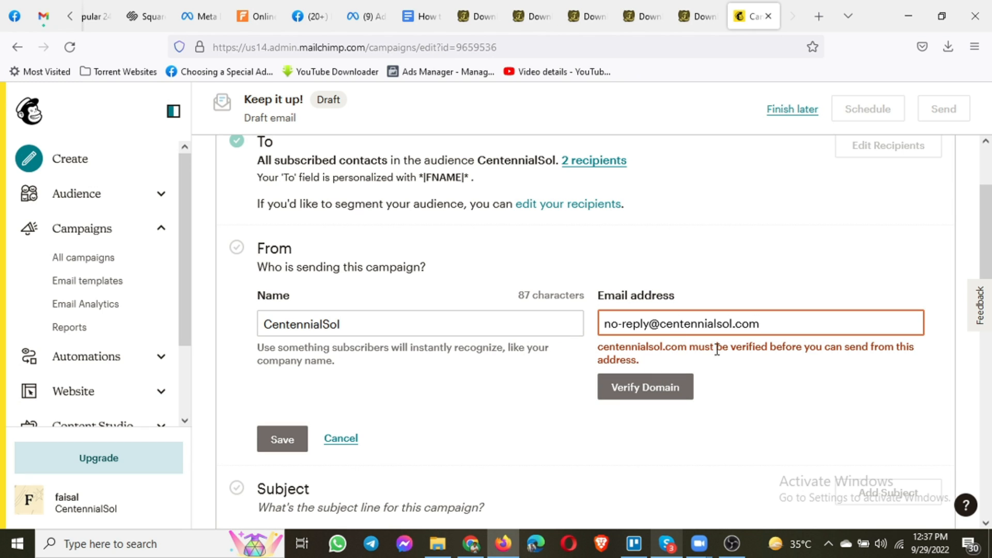
pyautogui.moveTo(661, 325); pyautogui.dragTo(842, 290)
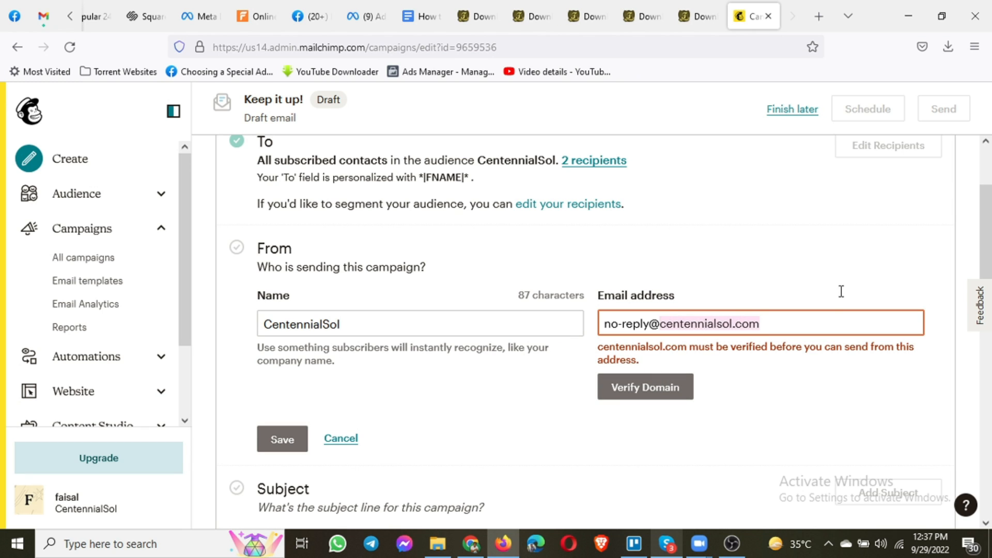
pyautogui.write('gmail')
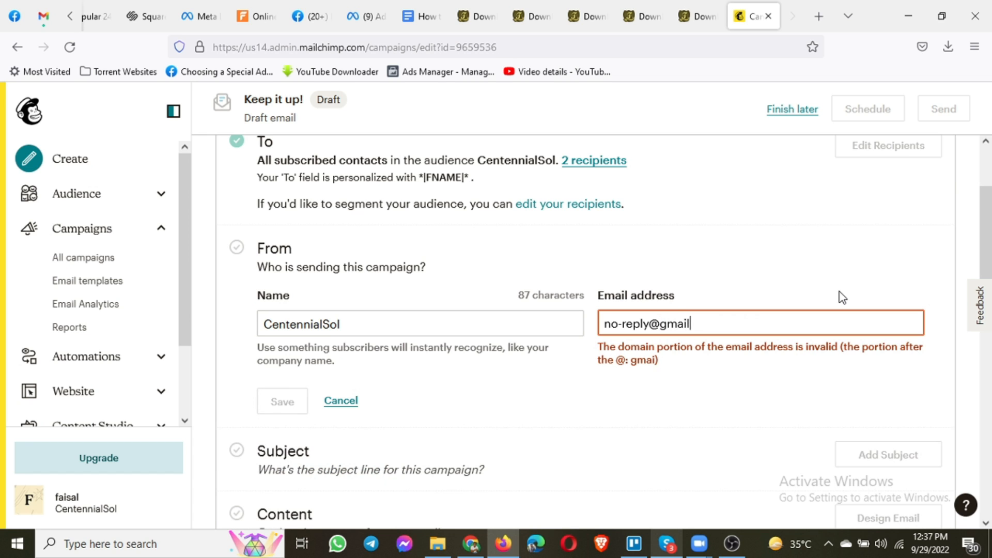
pyautogui.write('.com')
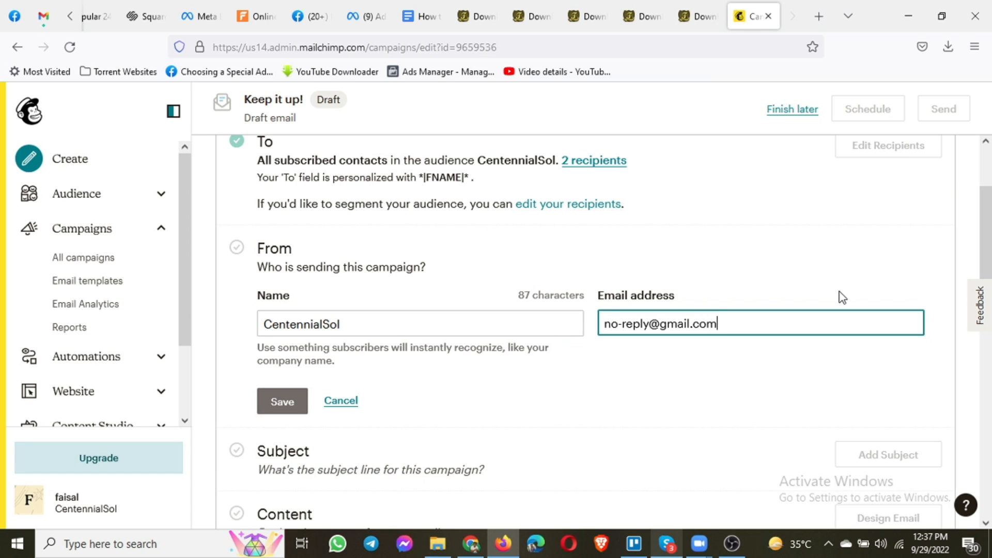
pyautogui.click(279, 402)
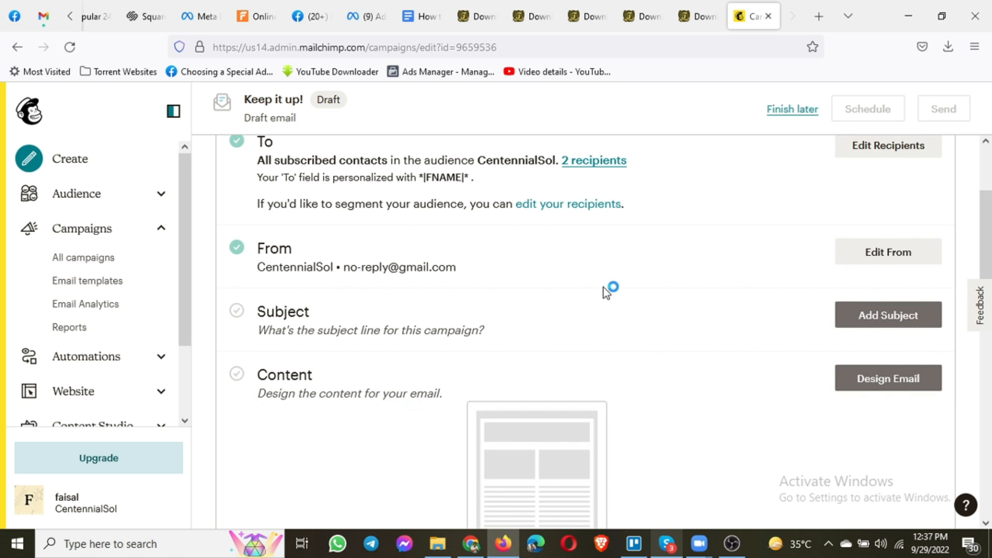
# Open the Subject and Preview Text fields, focus the Subject field, and switch to the Gmail tab
pyautogui.scroll(2, 578, 271)
pyautogui.scroll(-1, 485, 312)
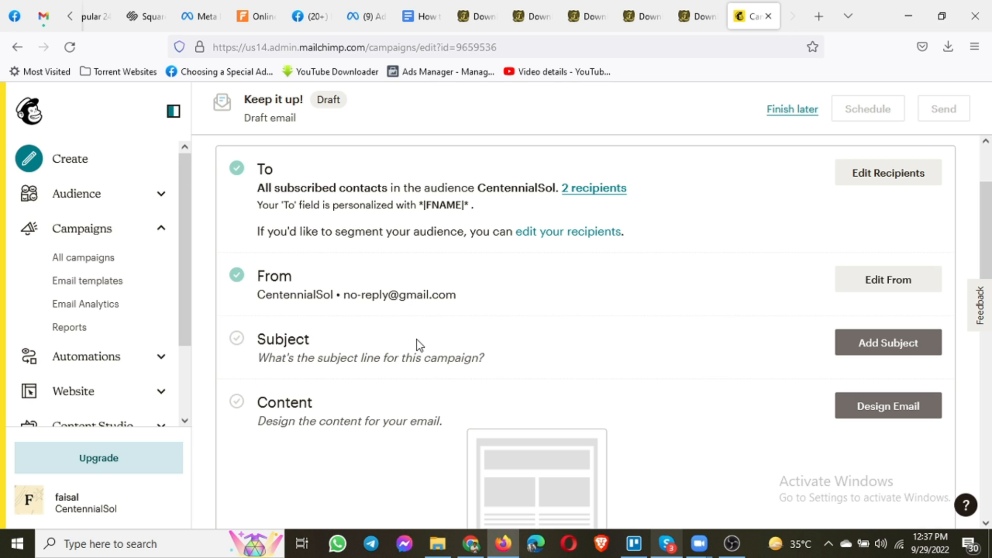
pyautogui.click(875, 344)
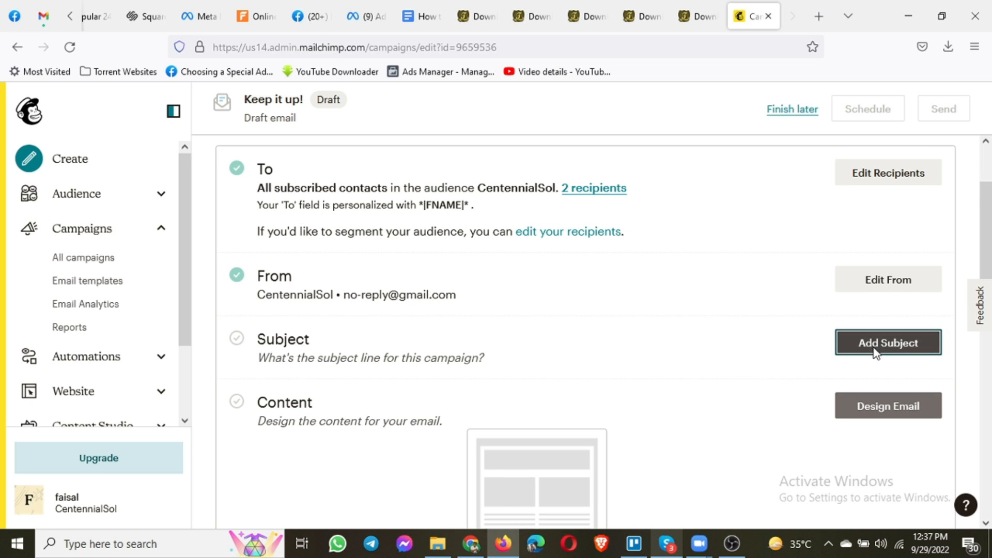
pyautogui.scroll(-2, 480, 331)
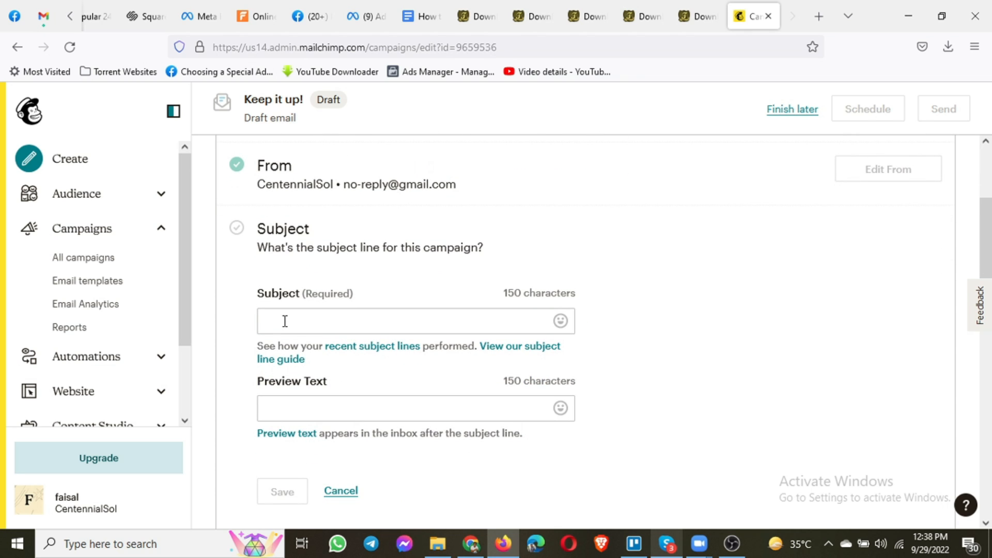
pyautogui.click(283, 321)
pyautogui.click(506, 295)
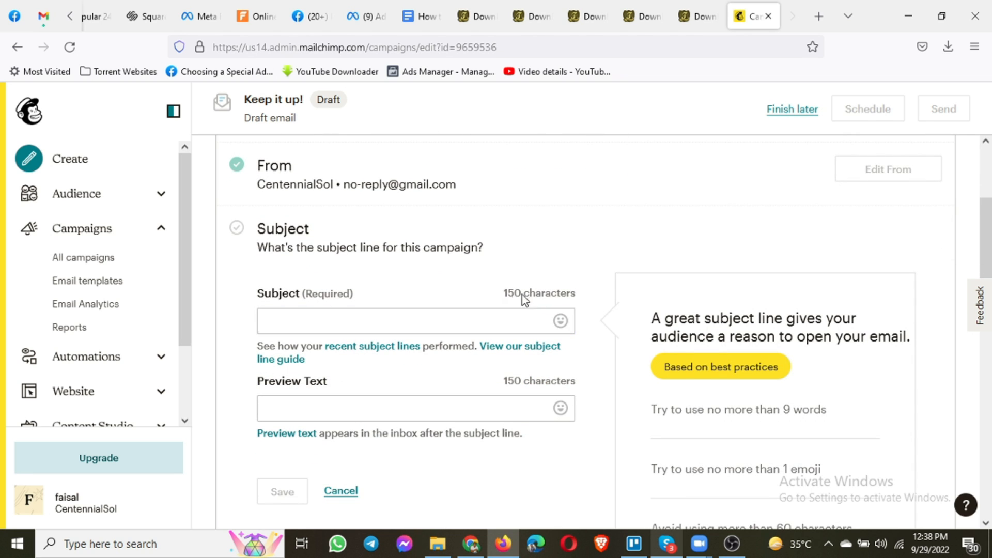
pyautogui.click(444, 316)
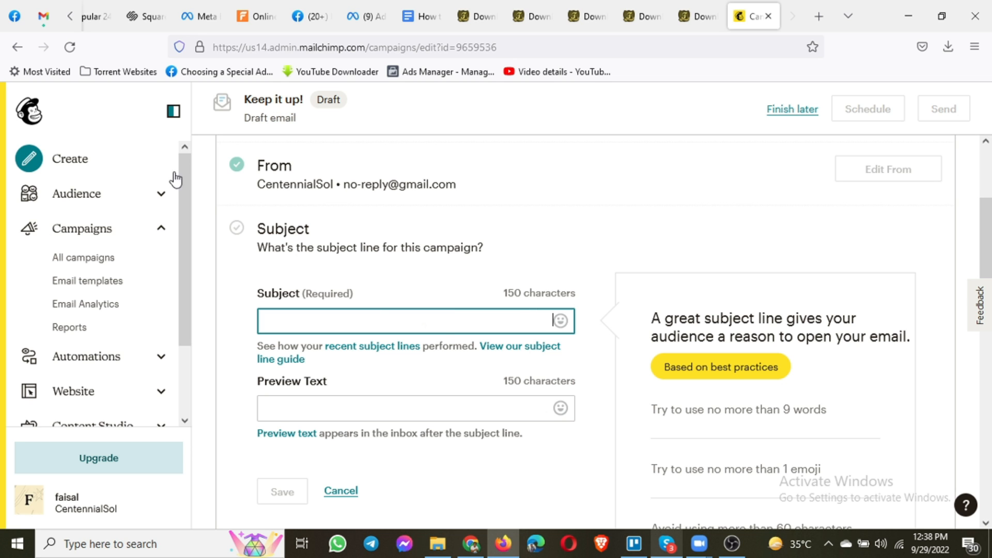
pyautogui.click(33, 15)
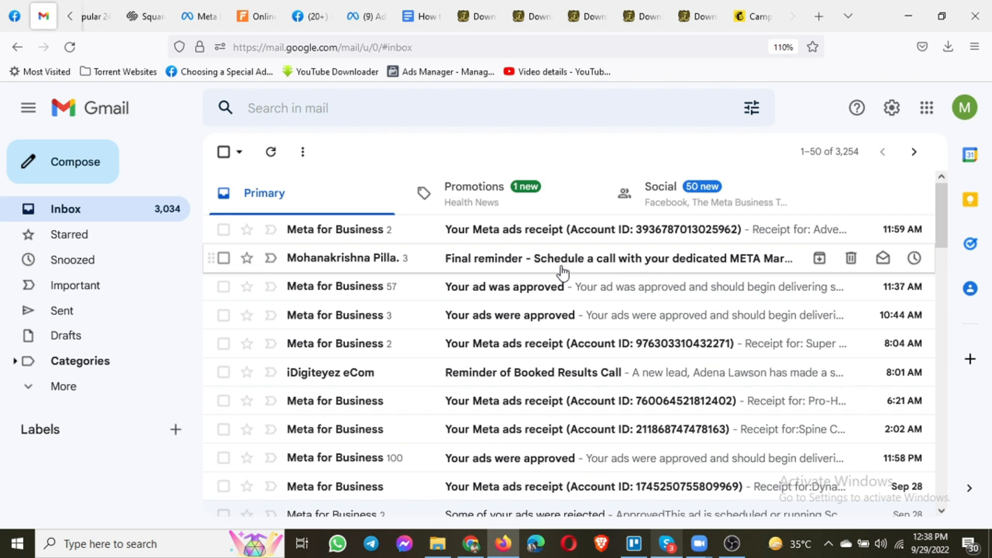
pyautogui.scroll(-2, 502, 337)
pyautogui.scroll(-8, 504, 340)
pyautogui.scroll(-3, 504, 340)
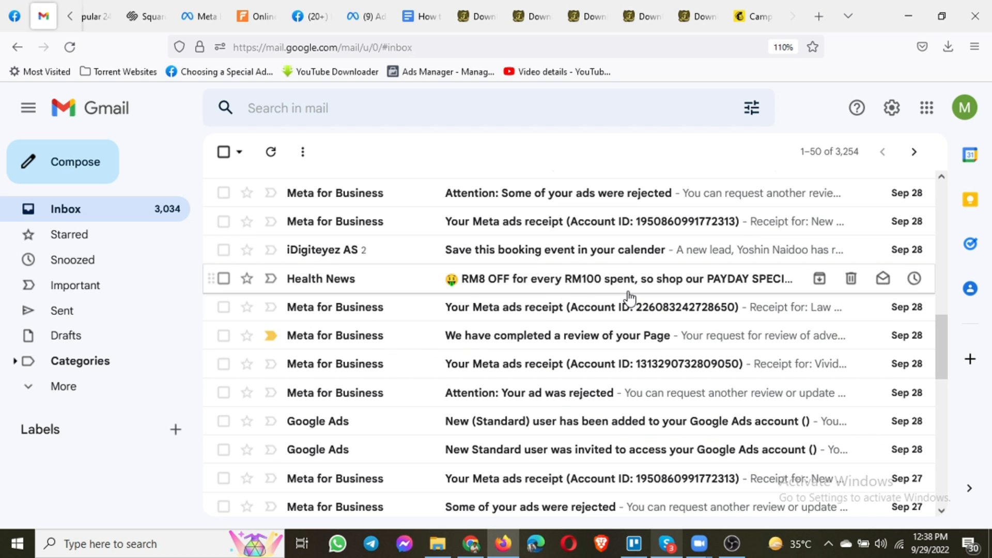
pyautogui.scroll(-6, 628, 298)
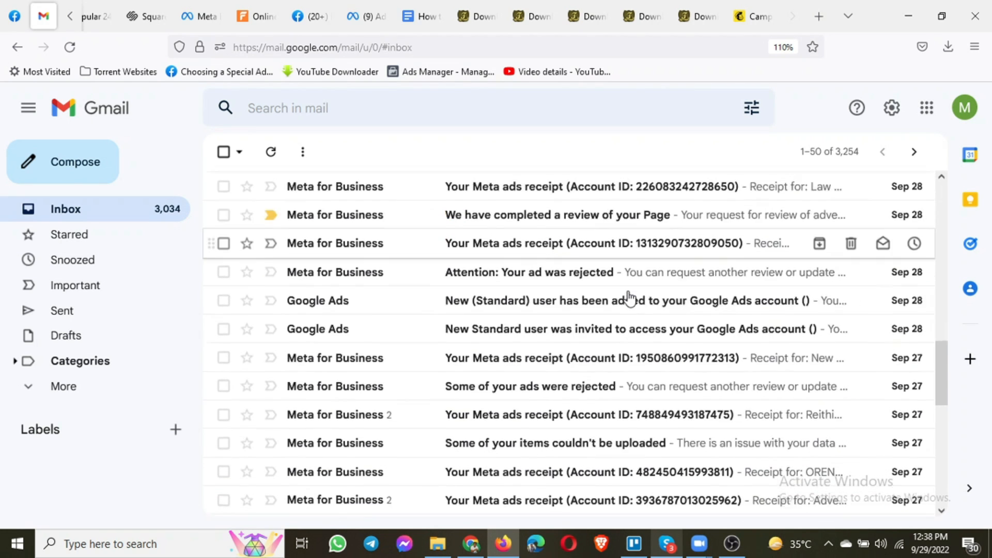
pyautogui.scroll(4, 626, 302)
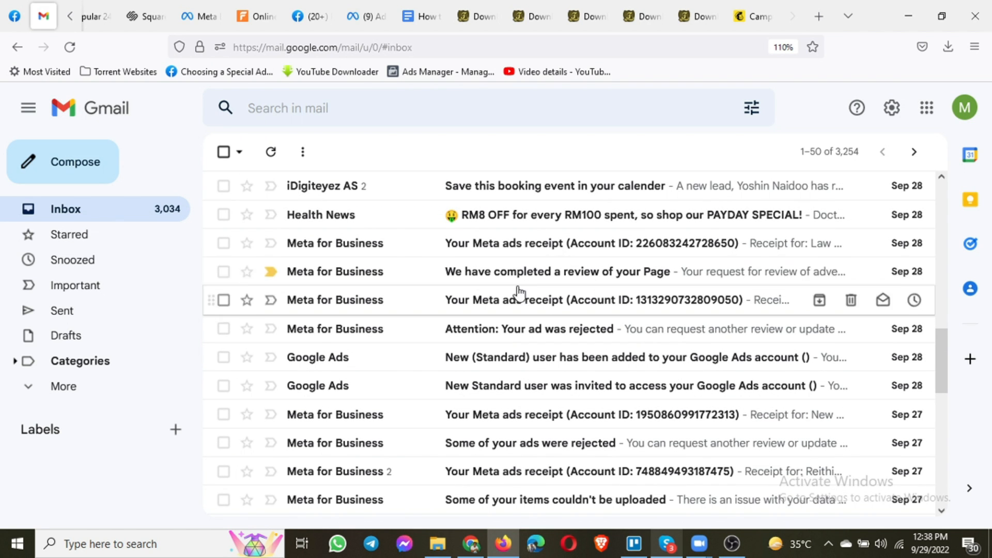
pyautogui.click(753, 16)
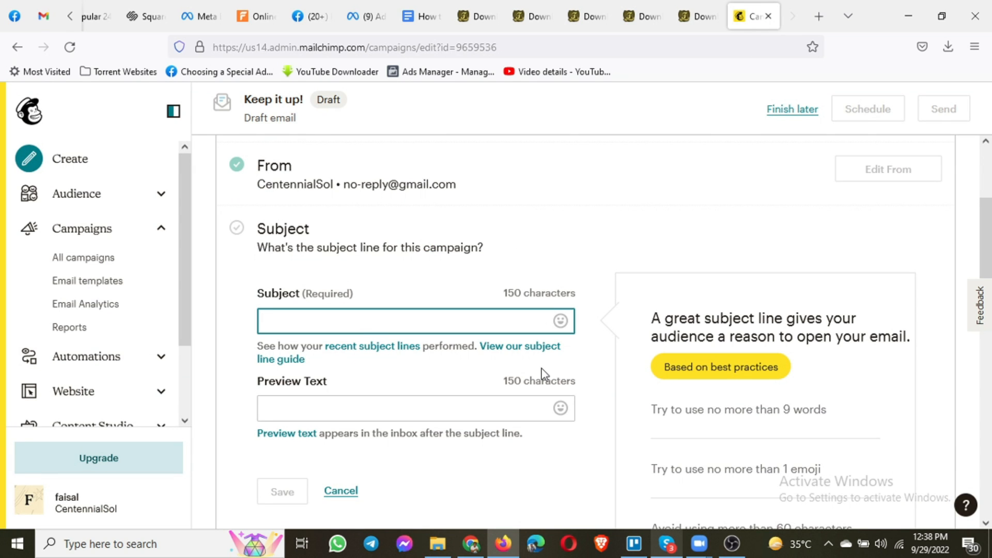
# Enter 'Welcome to CentennialSol' as both the subject line and preview text, and save
pyautogui.write('Welcome t')
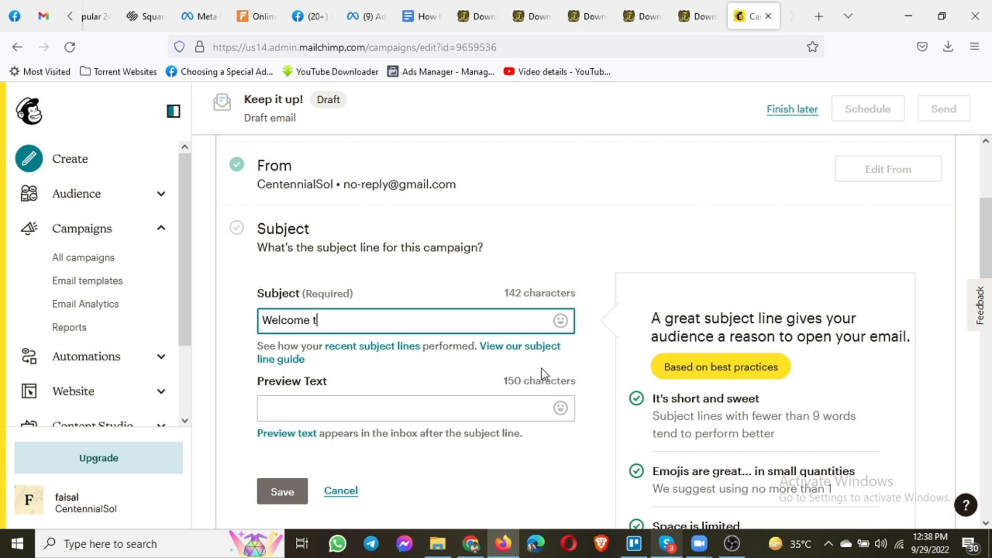
pyautogui.write('o CentennialSol')
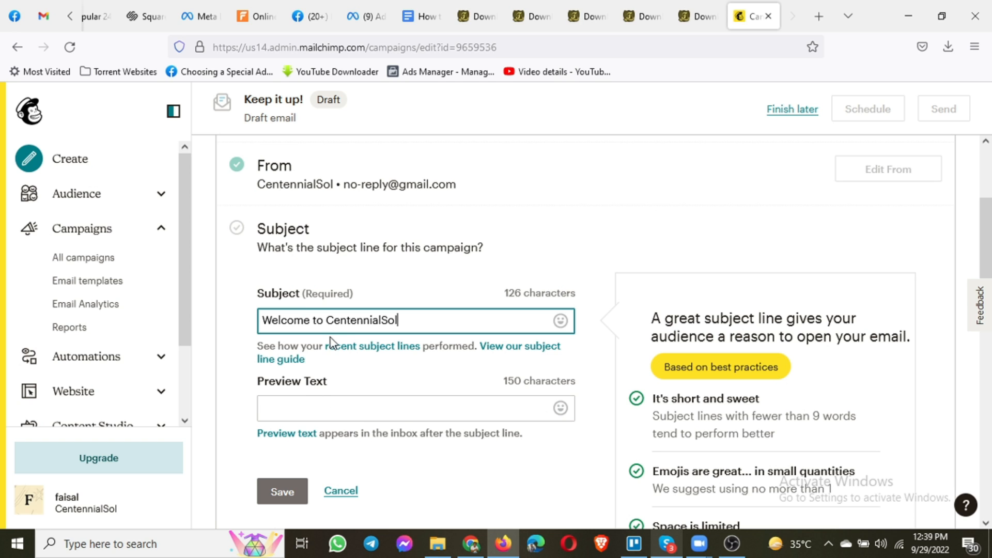
pyautogui.hotkey('ctrl', 'a')
pyautogui.hotkey('ctrl', 'c')
pyautogui.click(329, 412)
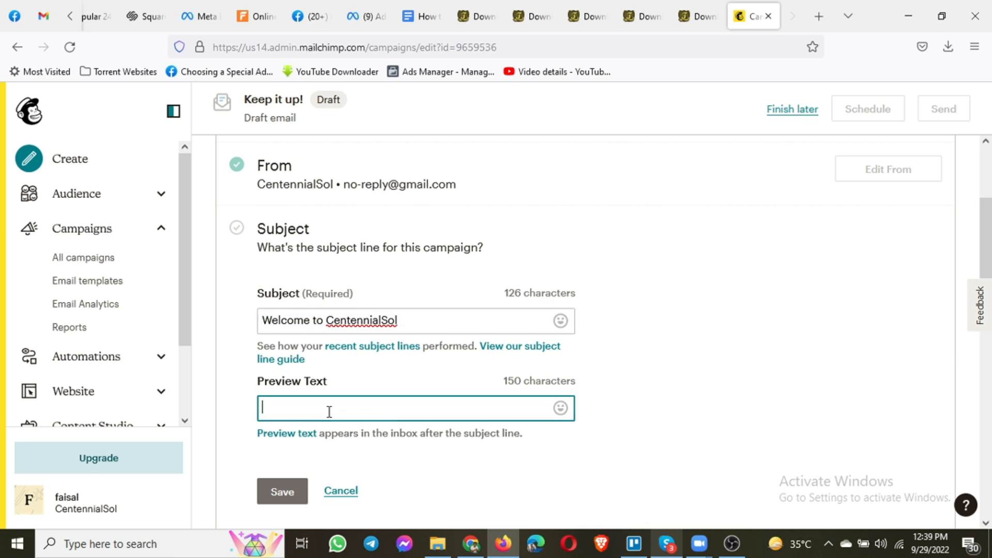
pyautogui.hotkey('ctrl', 'v')
pyautogui.click(44, 16)
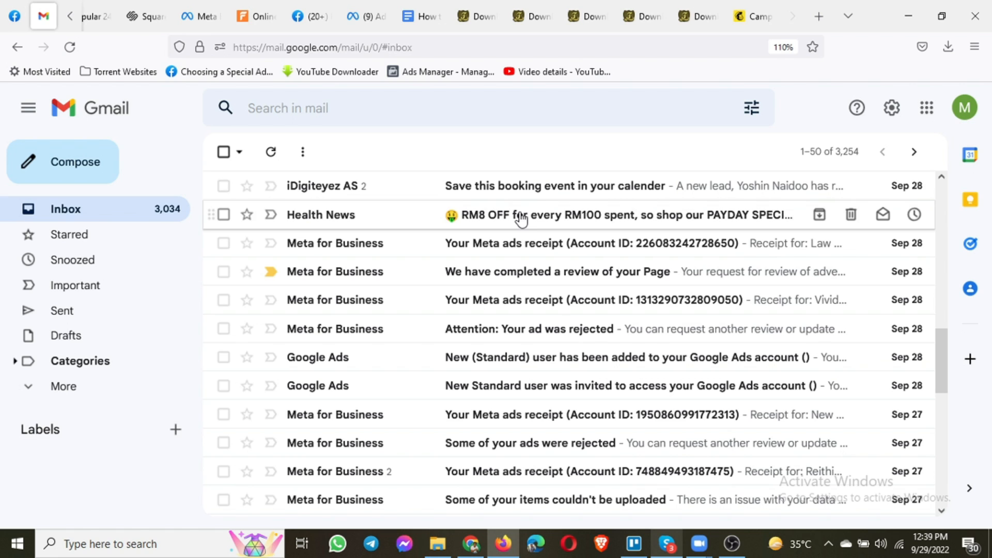
pyautogui.click(752, 16)
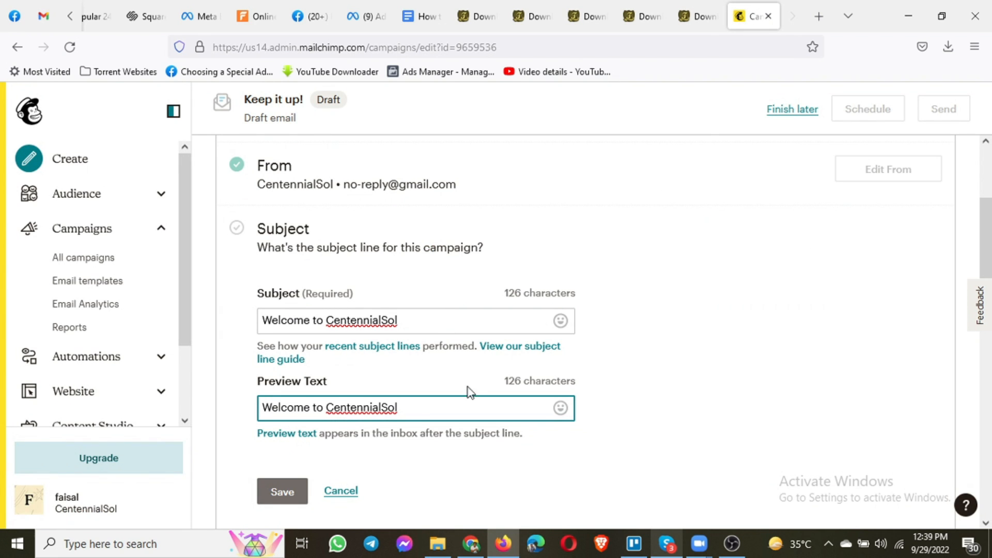
pyautogui.click(279, 497)
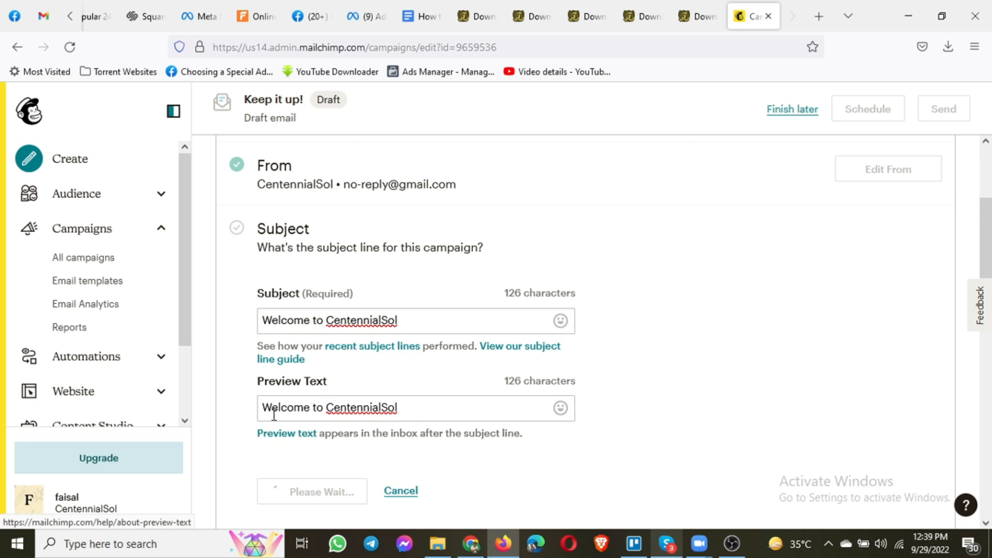
# Start designing the email from the Content section to reach the template selection page
pyautogui.scroll(3, 265, 255)
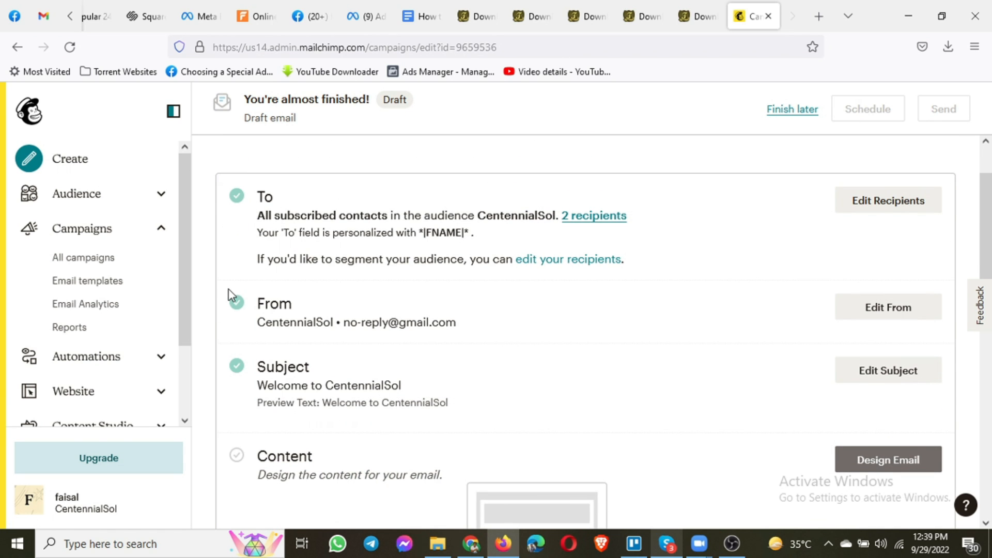
pyautogui.scroll(-2, 362, 387)
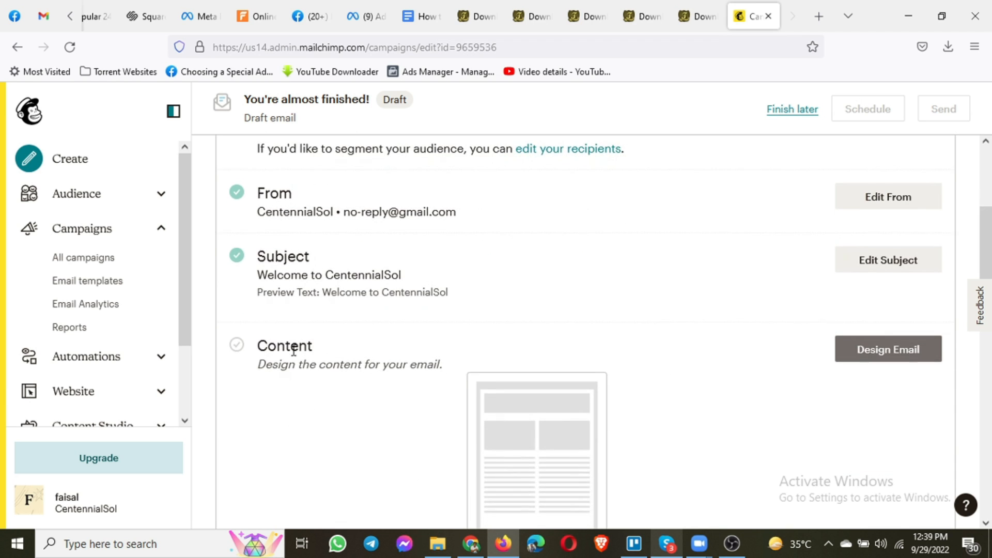
pyautogui.scroll(-1, 520, 361)
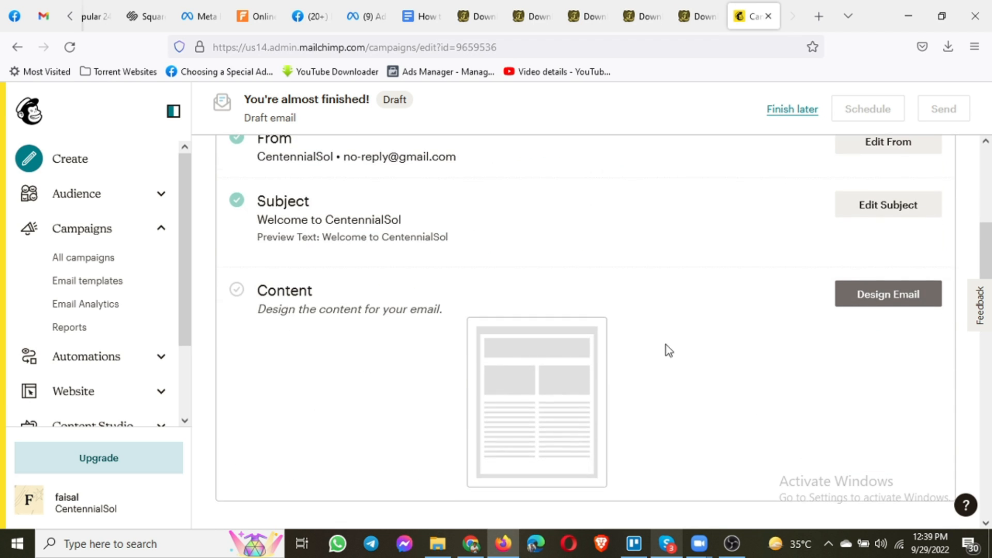
pyautogui.click(875, 301)
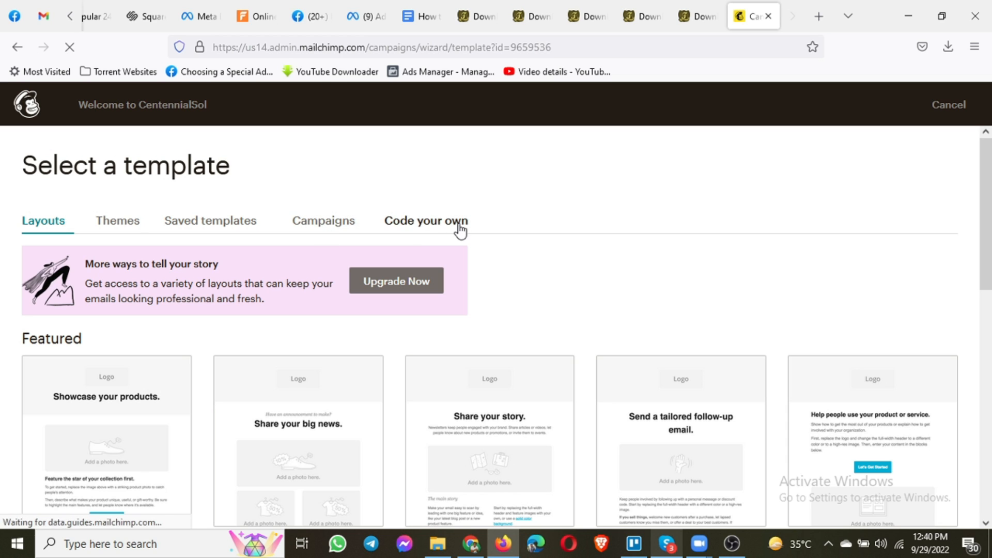
# Use the saved 'Test' template, with 'This is a Test Text.' and a Buy Now button, as the email content, then return to the campaign overview
pyautogui.click(197, 225)
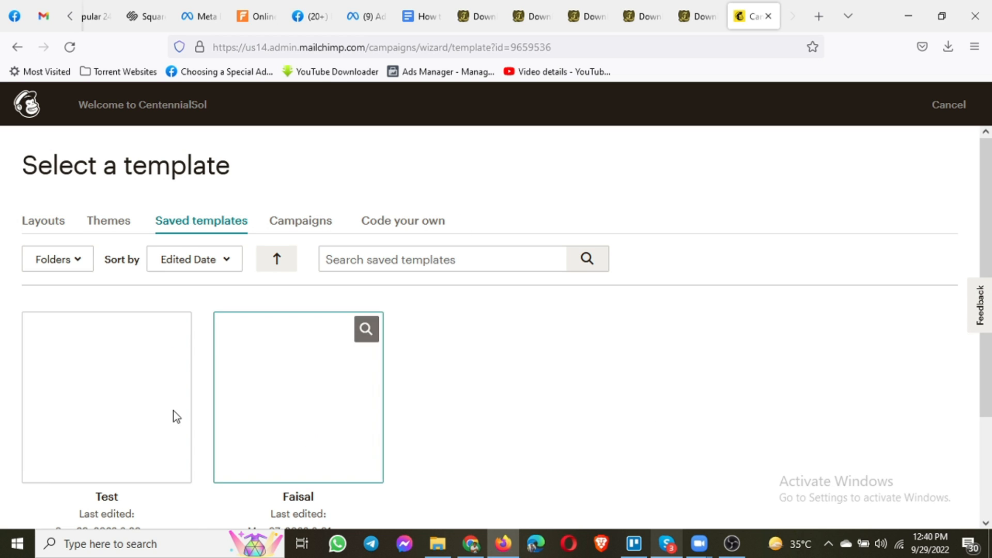
pyautogui.click(97, 437)
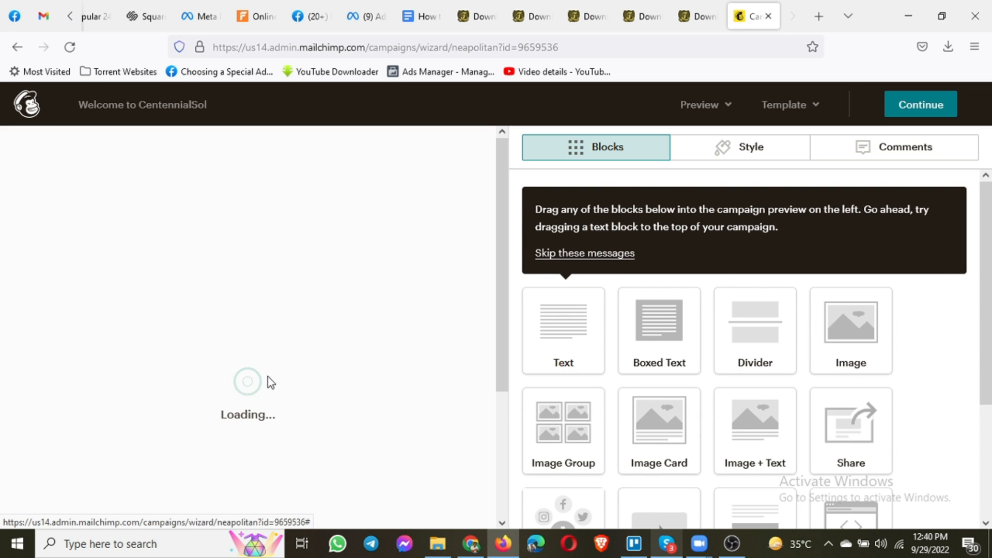
pyautogui.scroll(-4, 232, 334)
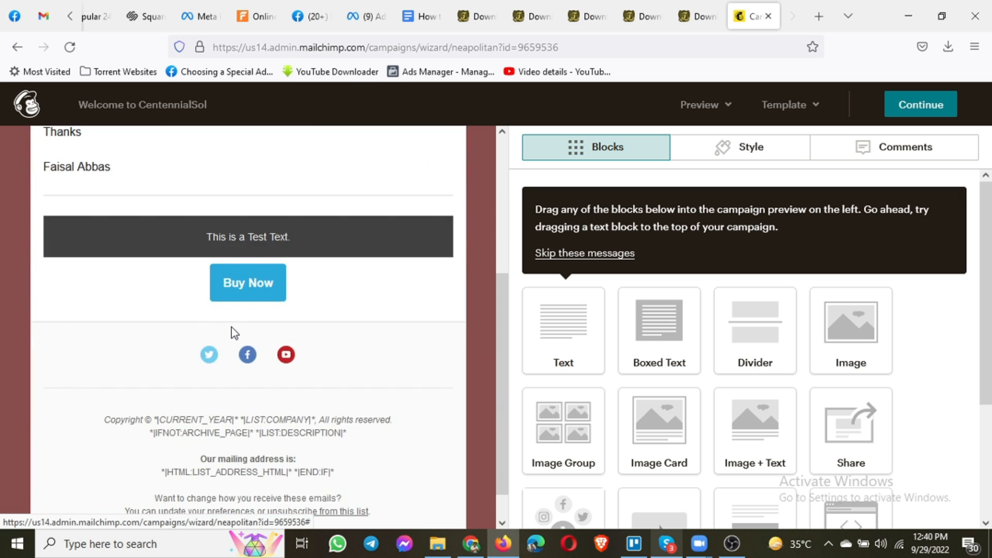
pyautogui.scroll(2, 230, 331)
pyautogui.scroll(-2, 231, 331)
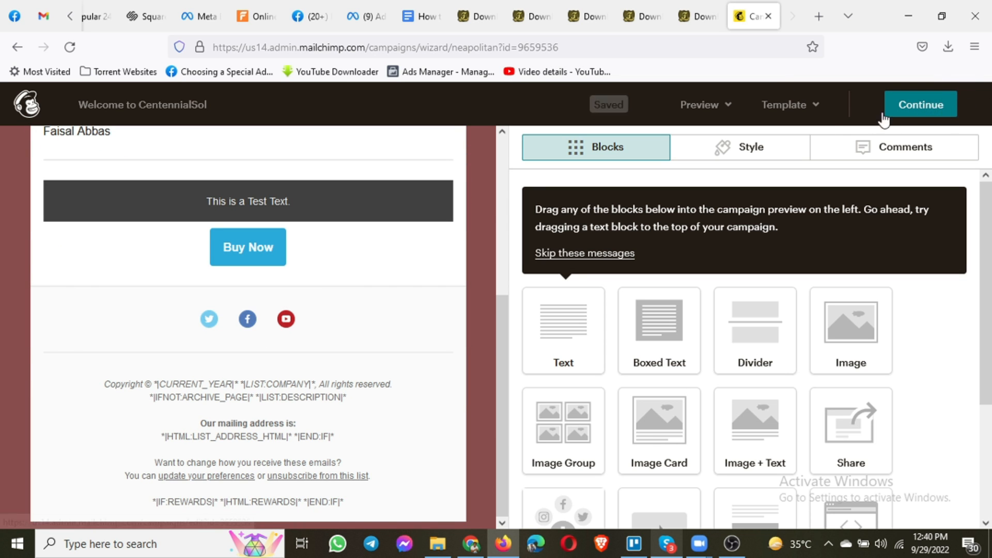
pyautogui.click(910, 109)
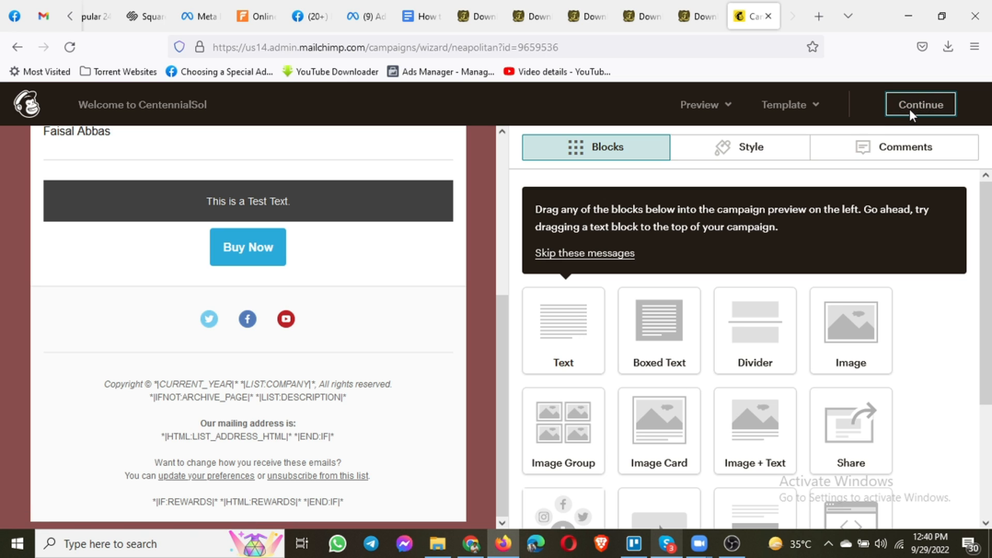
pyautogui.click(910, 113)
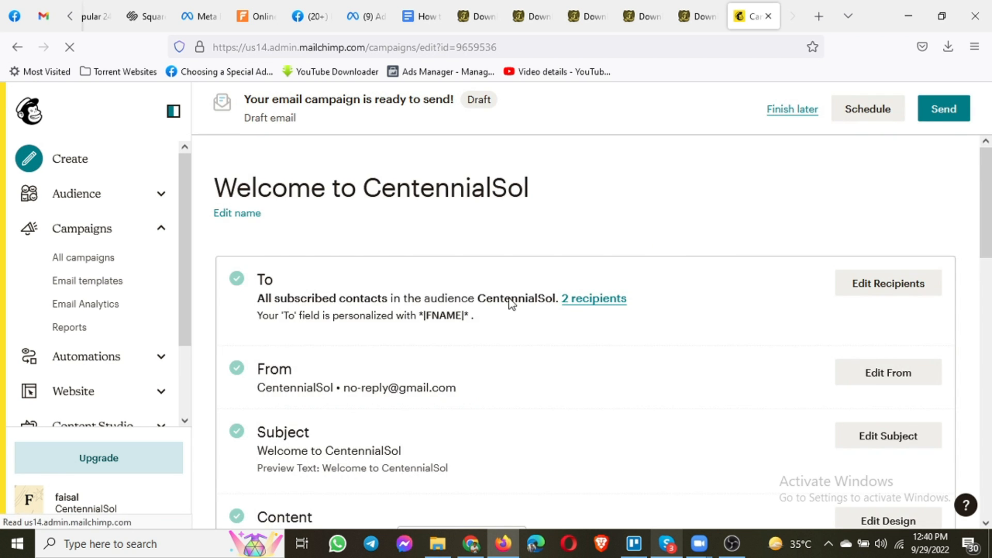
pyautogui.scroll(-3, 501, 302)
pyautogui.scroll(-2, 327, 343)
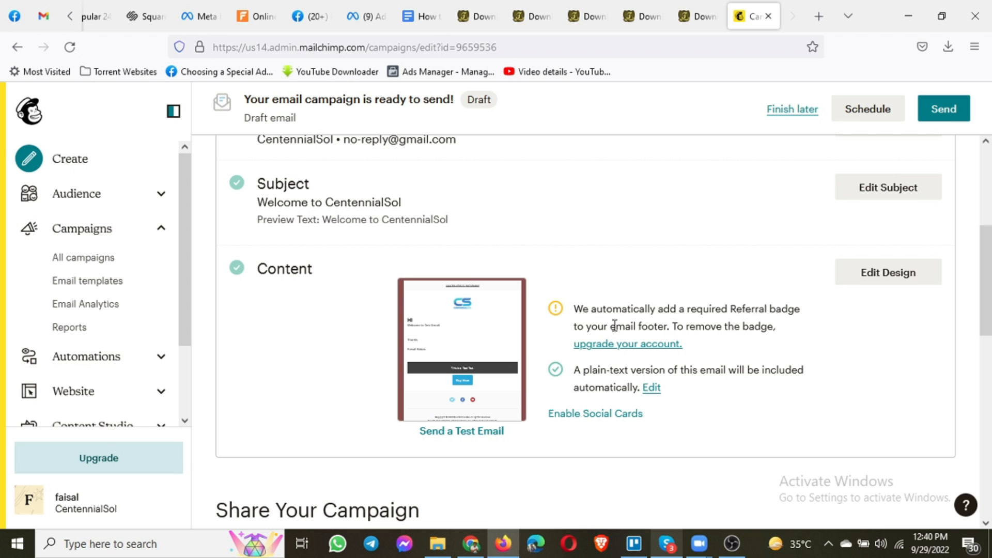
pyautogui.click(650, 349)
pyautogui.moveTo(779, 327); pyautogui.dragTo(576, 308)
pyautogui.click(720, 334)
pyautogui.moveTo(673, 327); pyautogui.dragTo(689, 337)
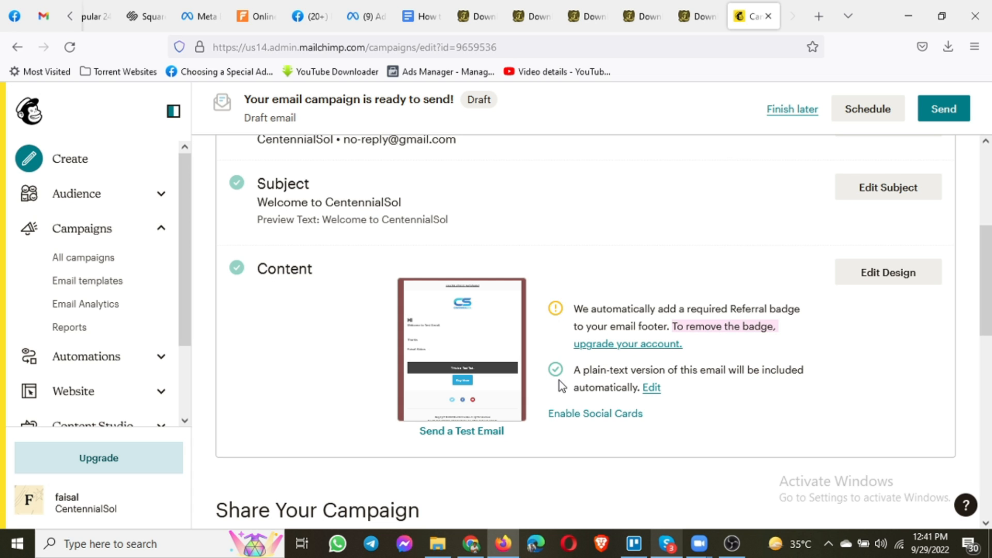
pyautogui.moveTo(574, 308); pyautogui.dragTo(774, 326)
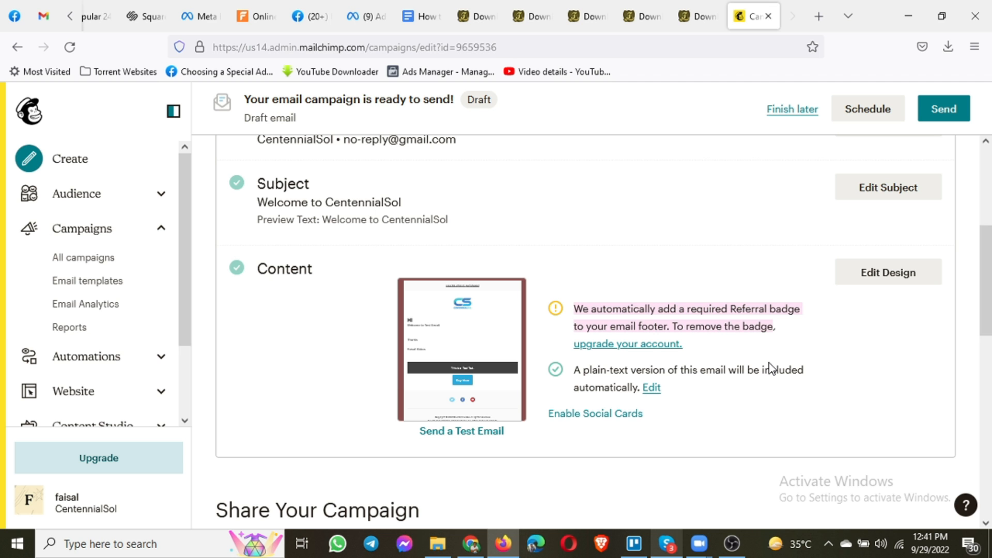
pyautogui.scroll(-3, 770, 368)
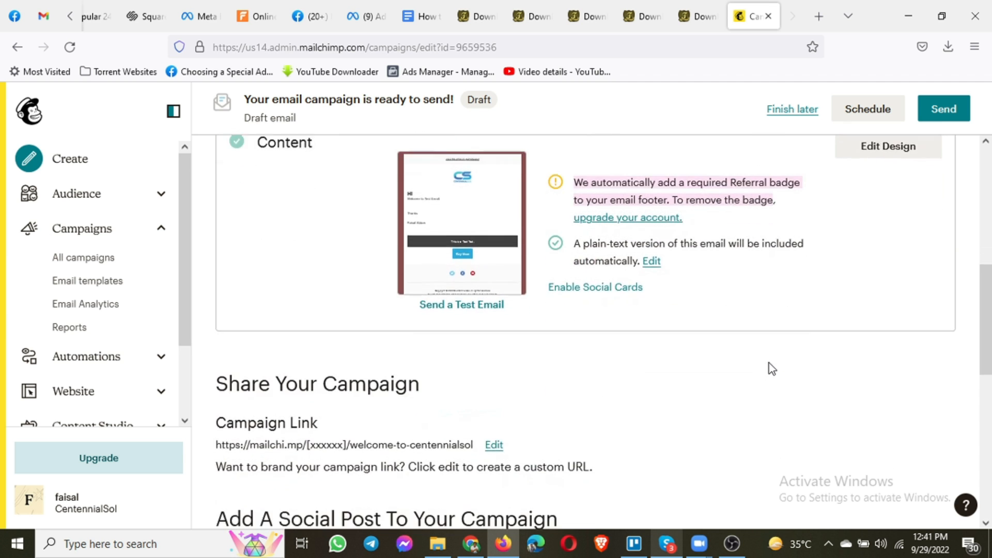
pyautogui.scroll(6, 770, 368)
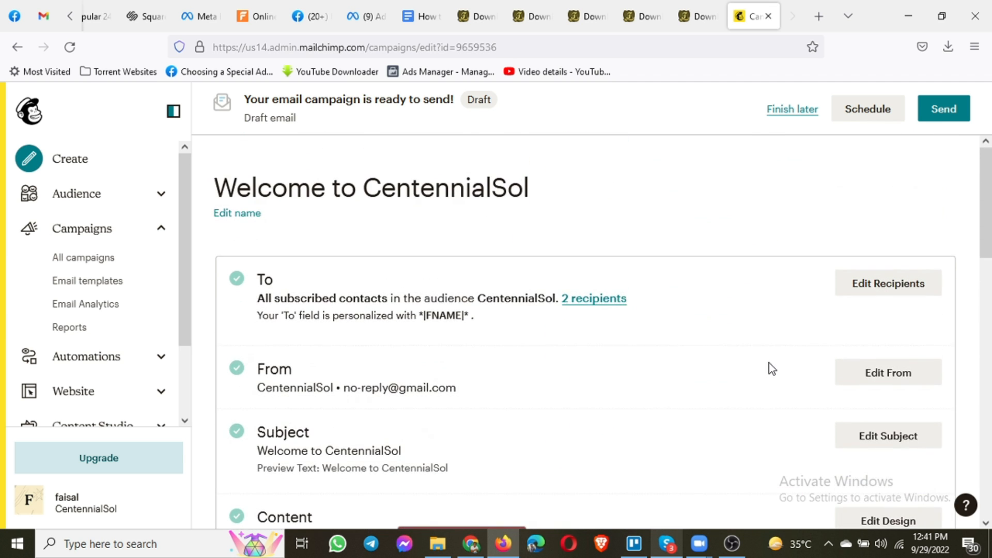
pyautogui.scroll(-2, 770, 364)
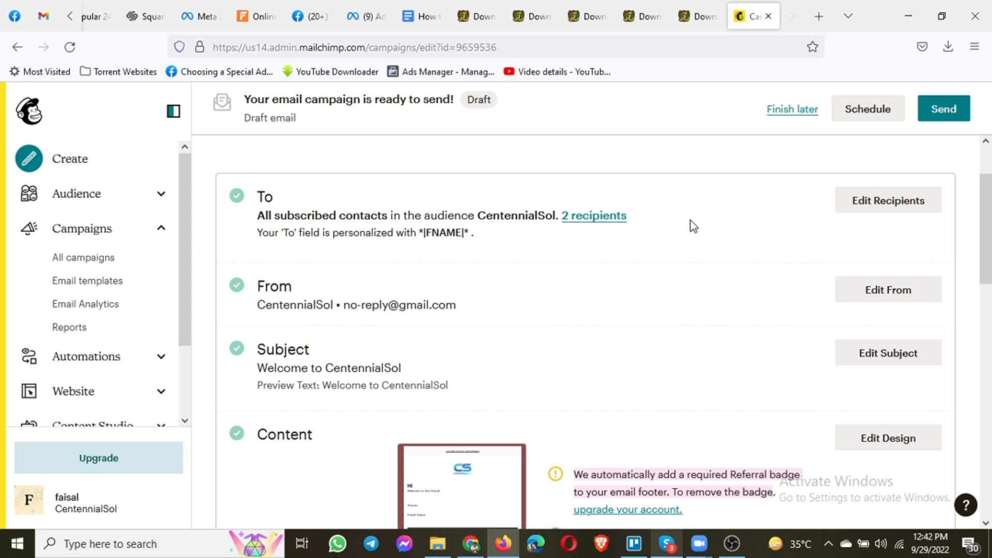
pyautogui.scroll(-4, 731, 293)
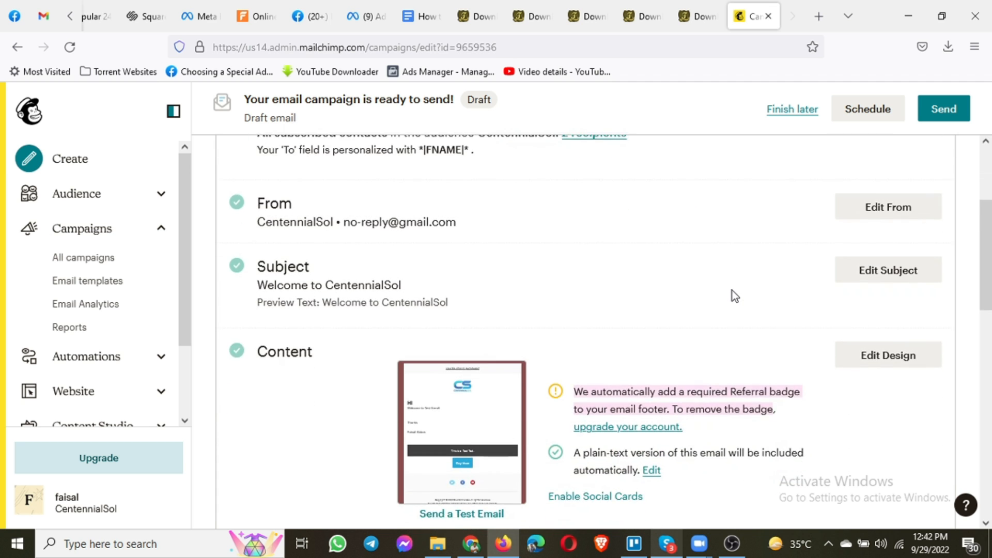
pyautogui.scroll(-3, 733, 292)
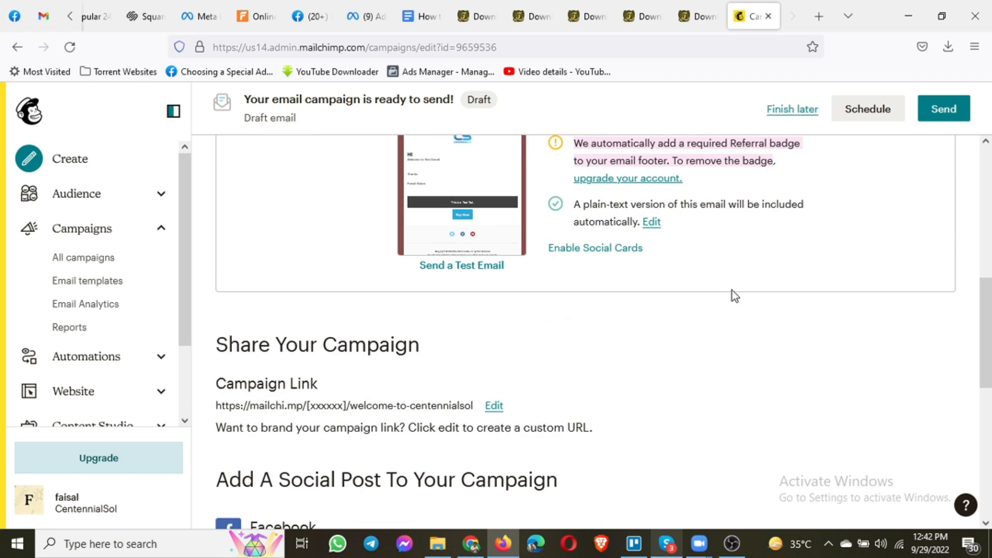
pyautogui.scroll(-3, 733, 293)
pyautogui.scroll(-5, 733, 290)
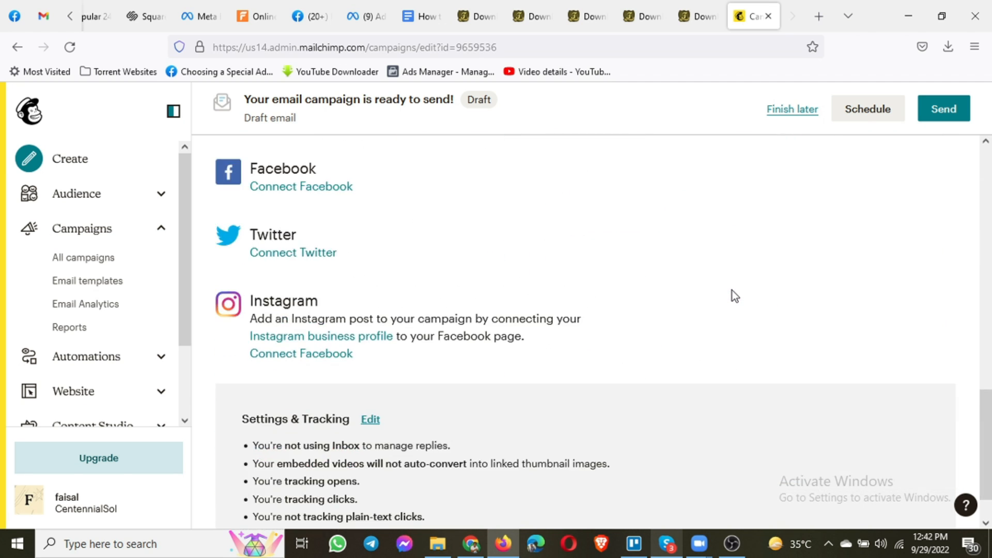
pyautogui.scroll(10, 738, 372)
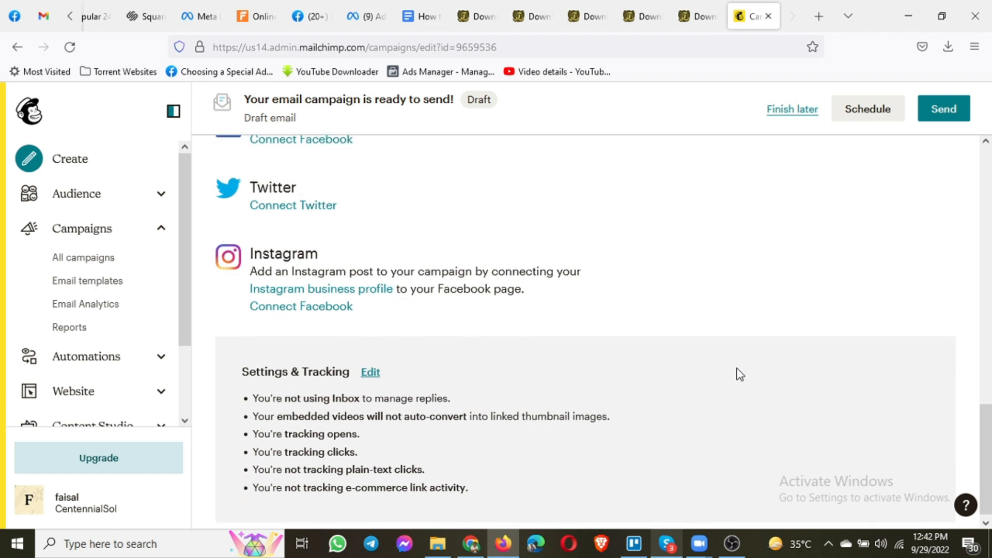
pyautogui.scroll(5, 739, 367)
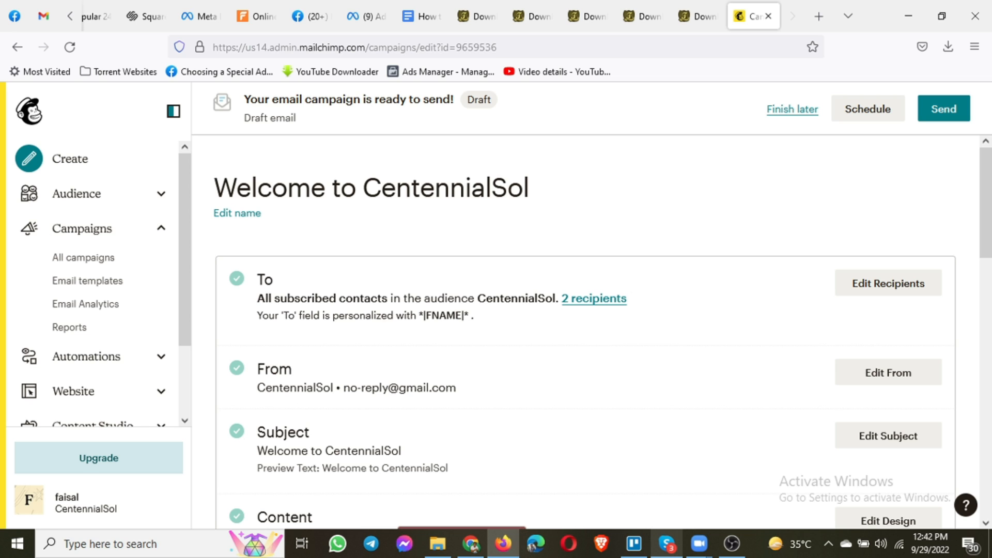
pyautogui.hotkey('alt', 'Tab')
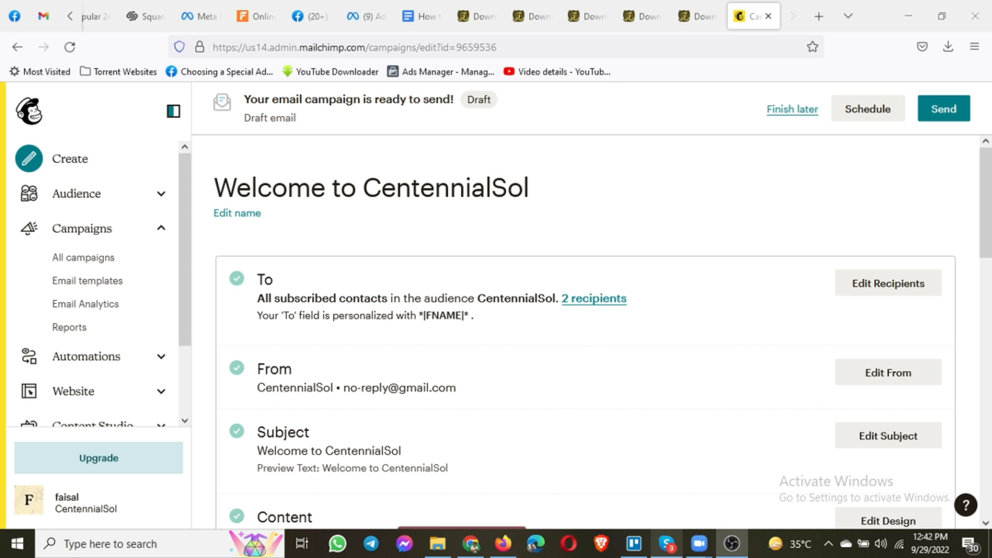